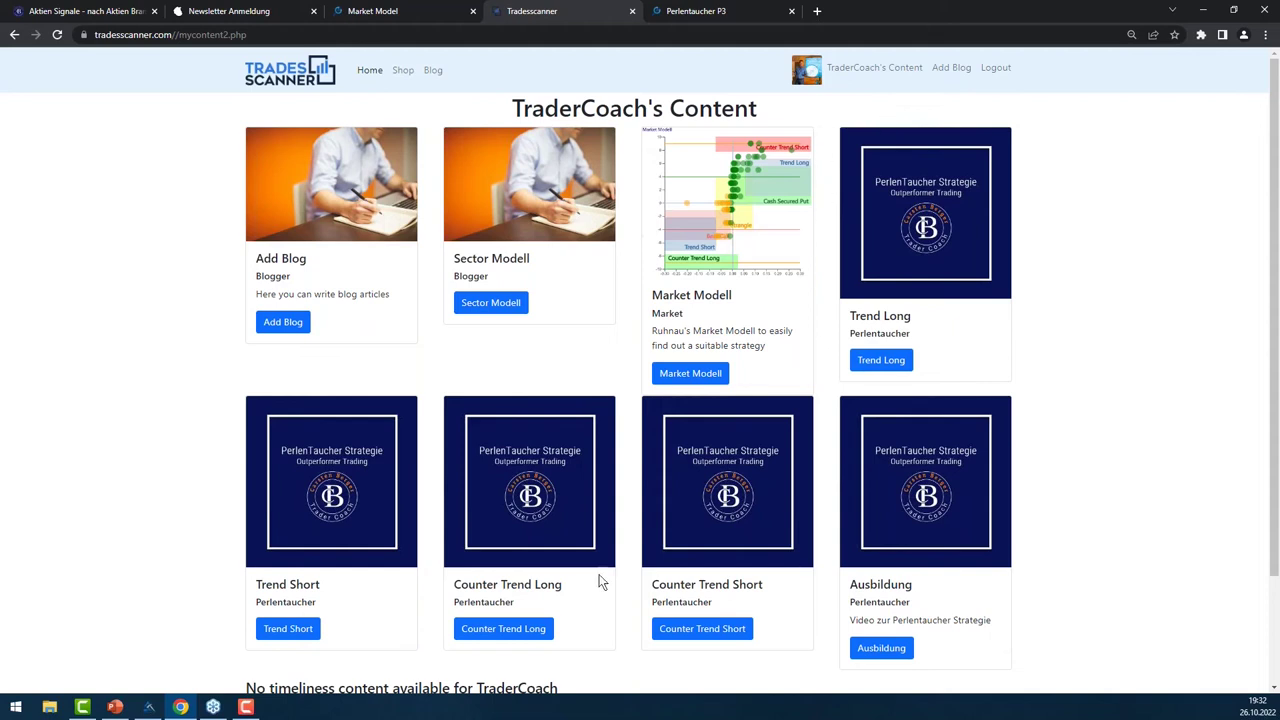
# Open the Counter Trend Long scanner from the content overview and run its stock search
pyautogui.click(472, 632)
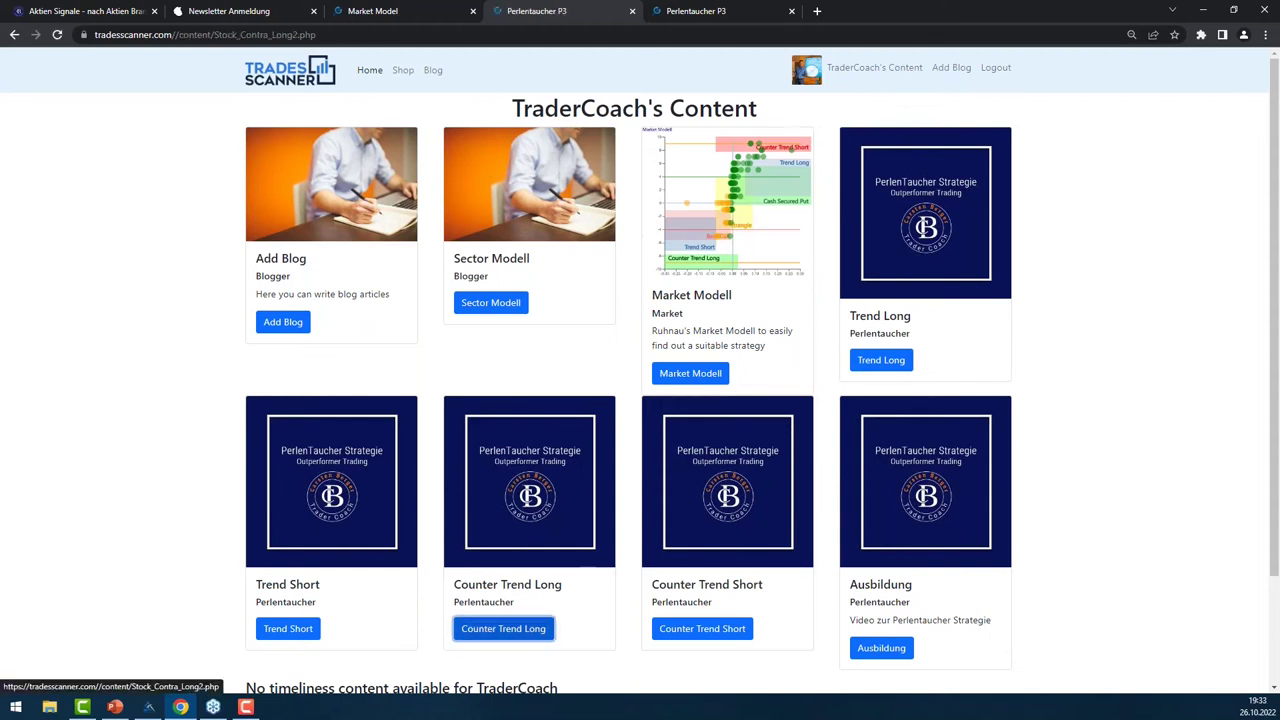
pyautogui.click(286, 461)
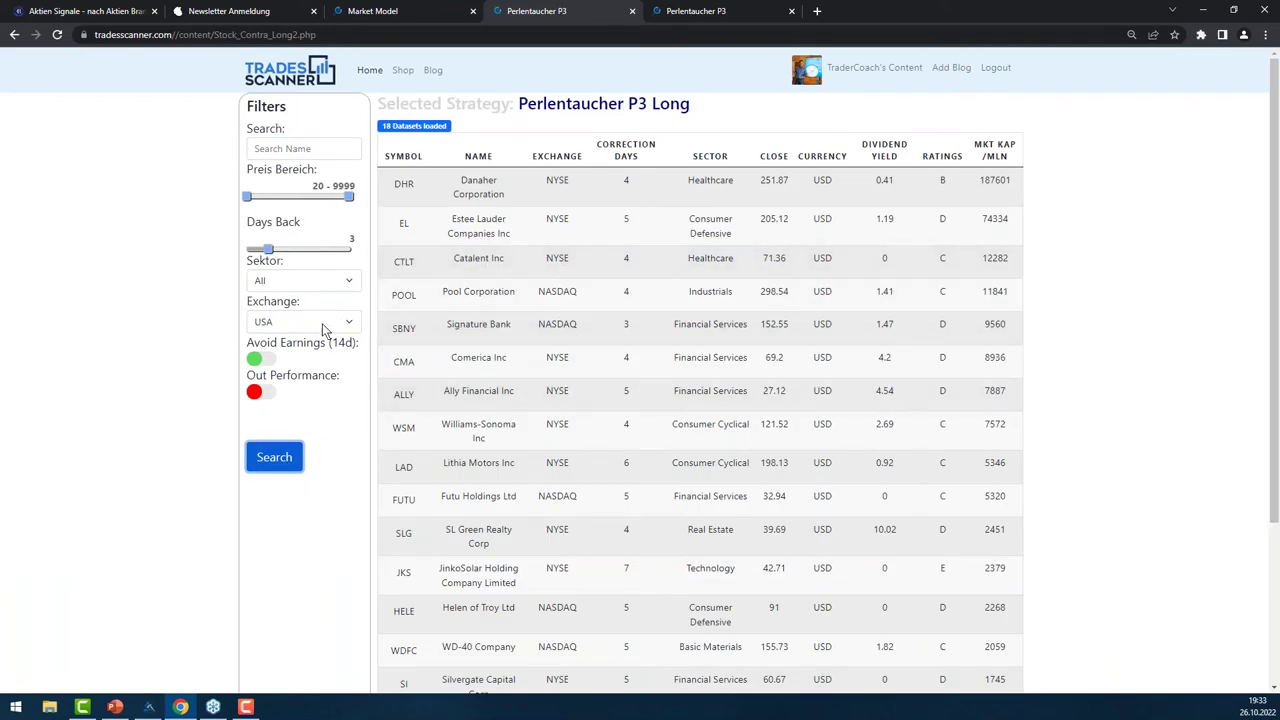
# Filter the scanner results to the Healthcare sector with 5 days back and turn off Avoid Earnings (14d)
pyautogui.click(333, 284)
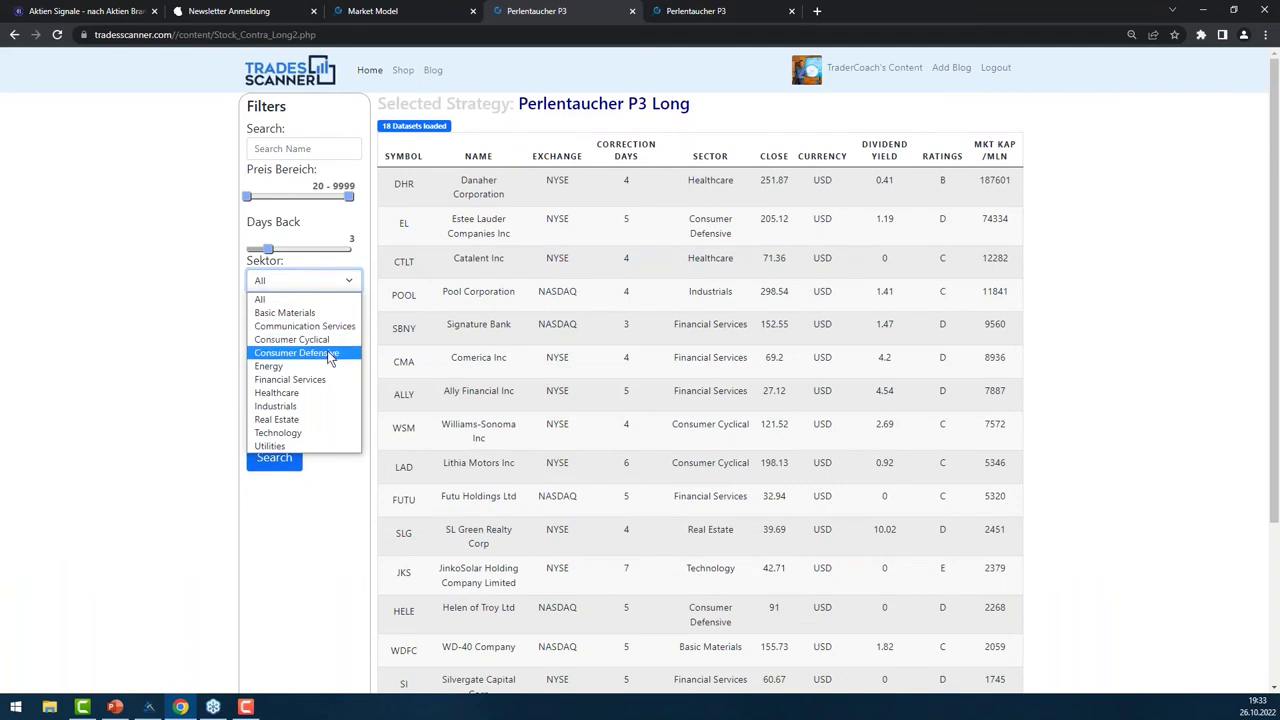
pyautogui.click(328, 389)
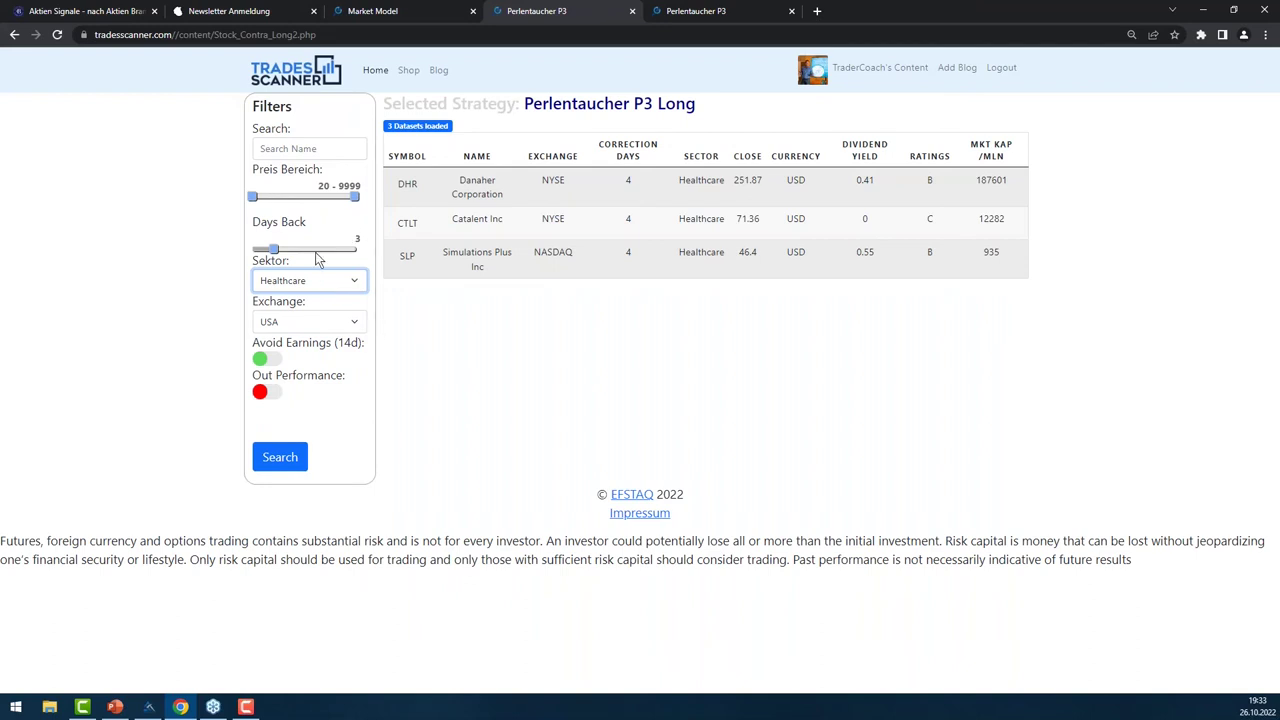
pyautogui.moveTo(273, 250)
pyautogui.mouseDown()
pyautogui.moveTo(256, 266)
pyautogui.moveTo(290, 263)
pyautogui.mouseUp()
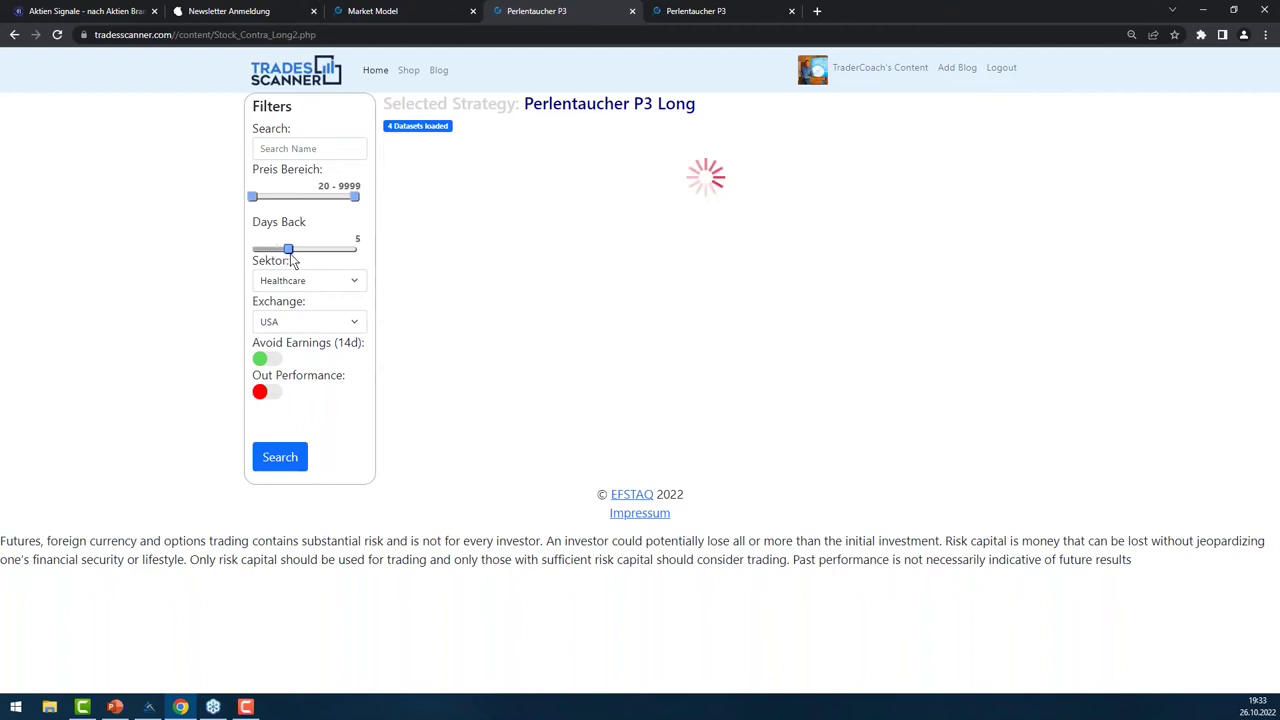
pyautogui.click(265, 358)
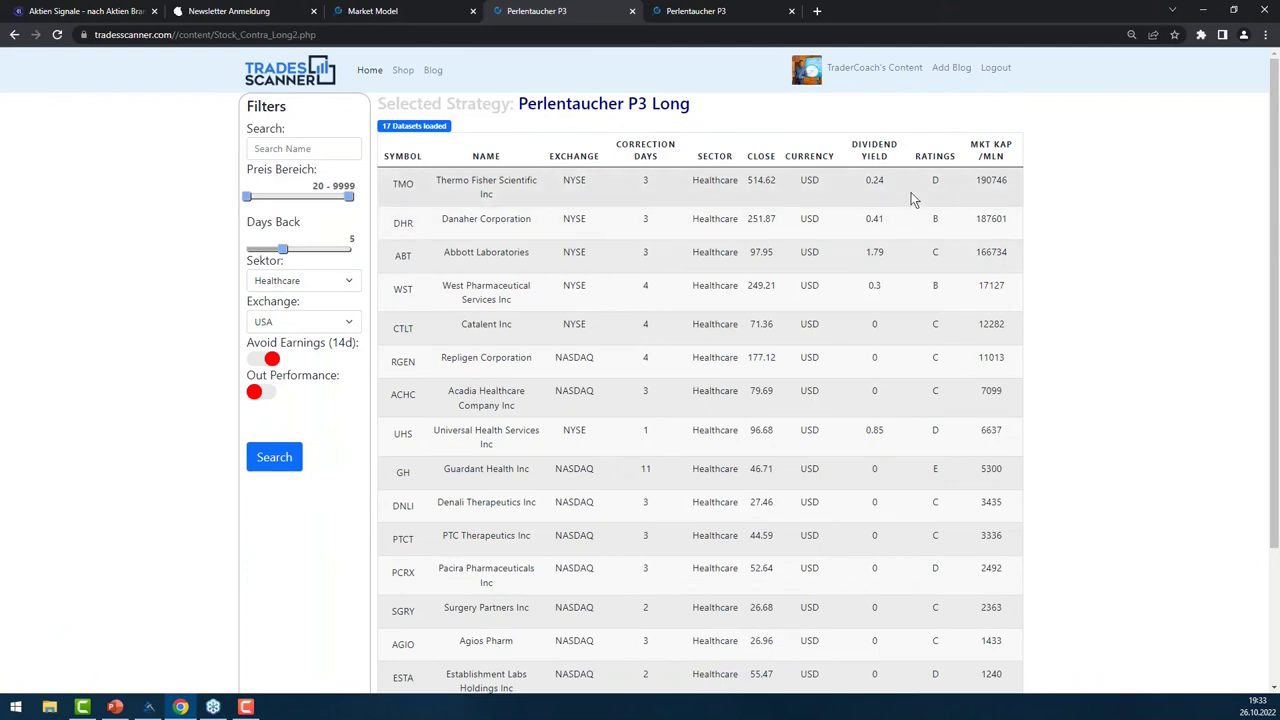
# Check the XLV healthcare sector chart in AgenaTrader, and return to the scanner results in the browser
pyautogui.click(152, 708)
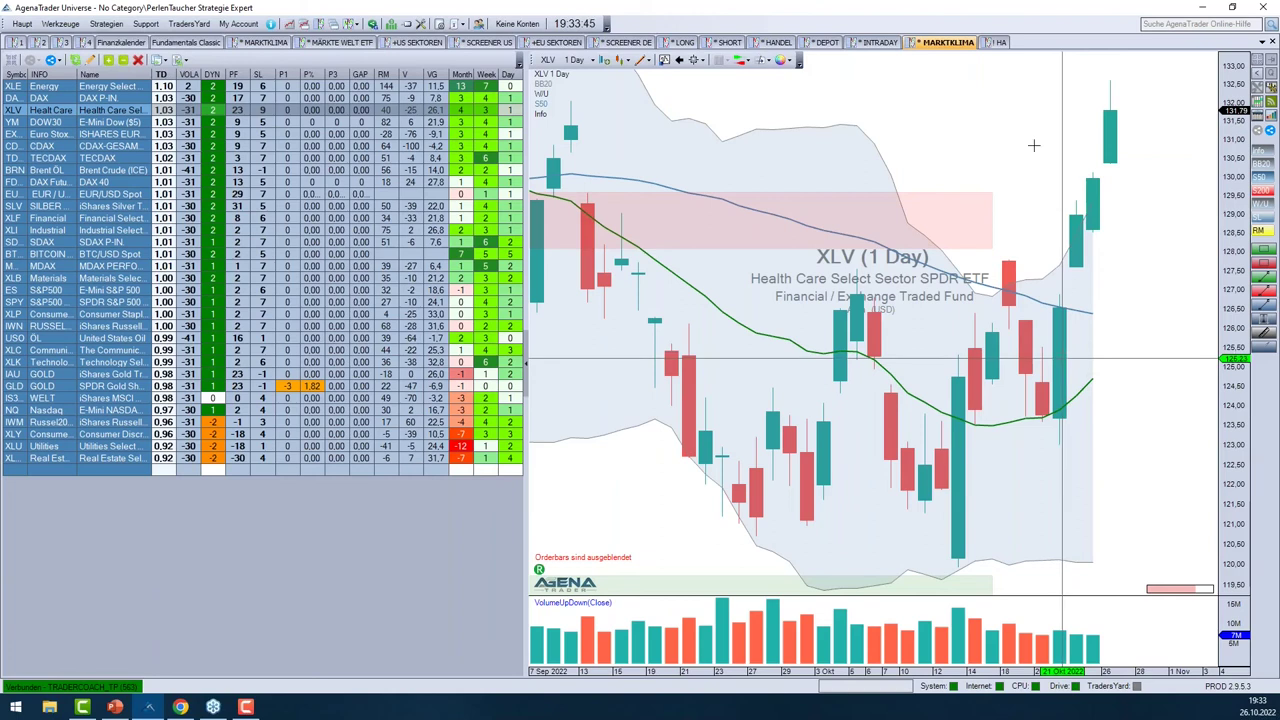
pyautogui.click(1203, 9)
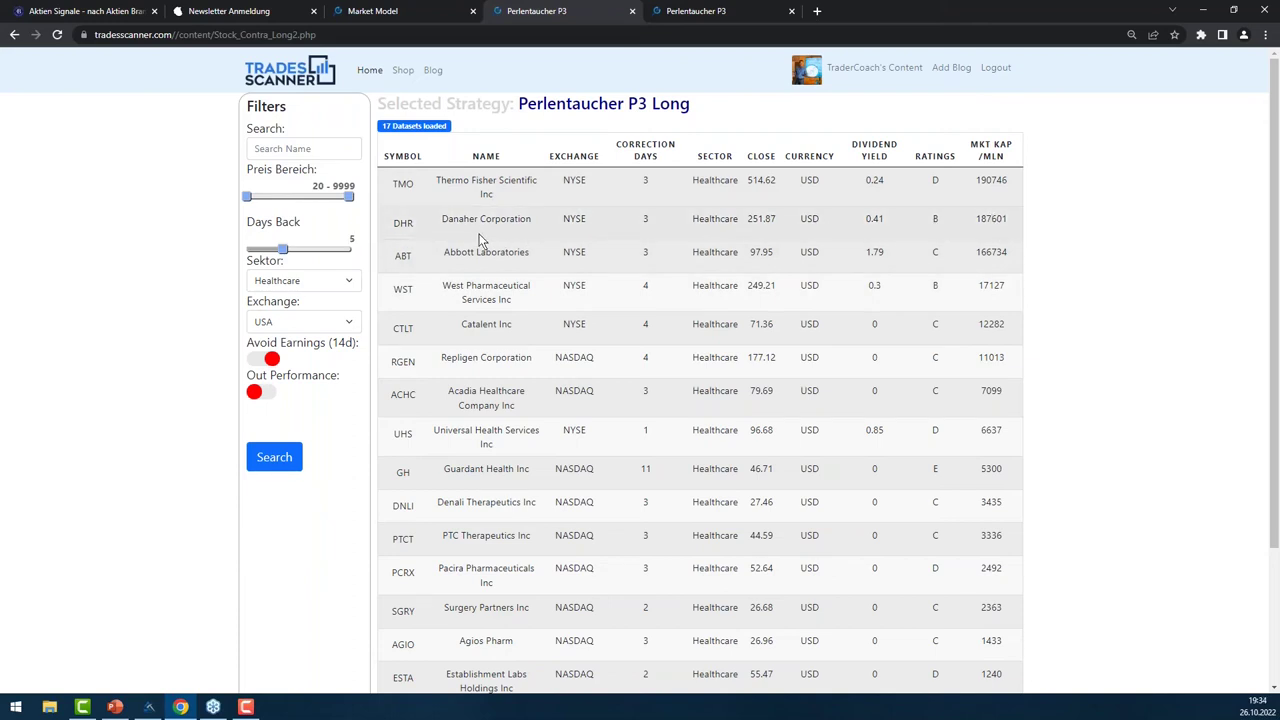
# Examine the recent price action and trade zones on Danaher's (DHR) detail chart, and close its details
pyautogui.click(403, 222)
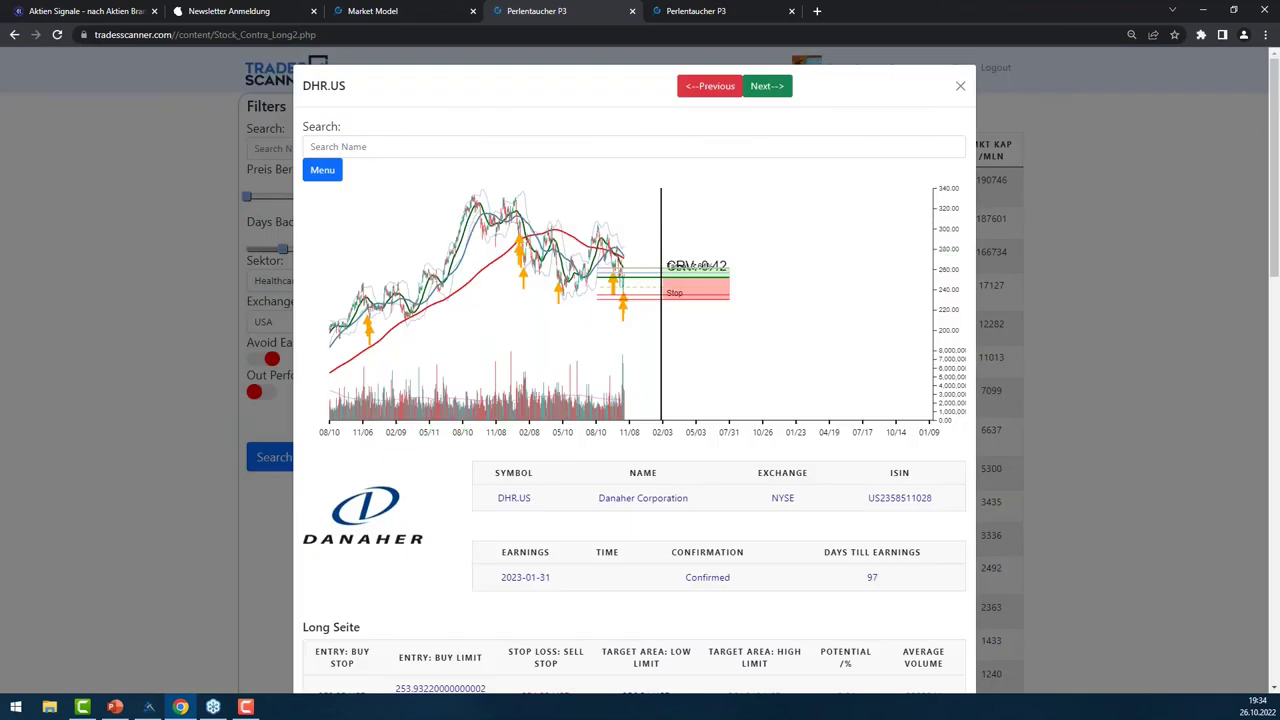
pyautogui.scroll(5, 609, 230)
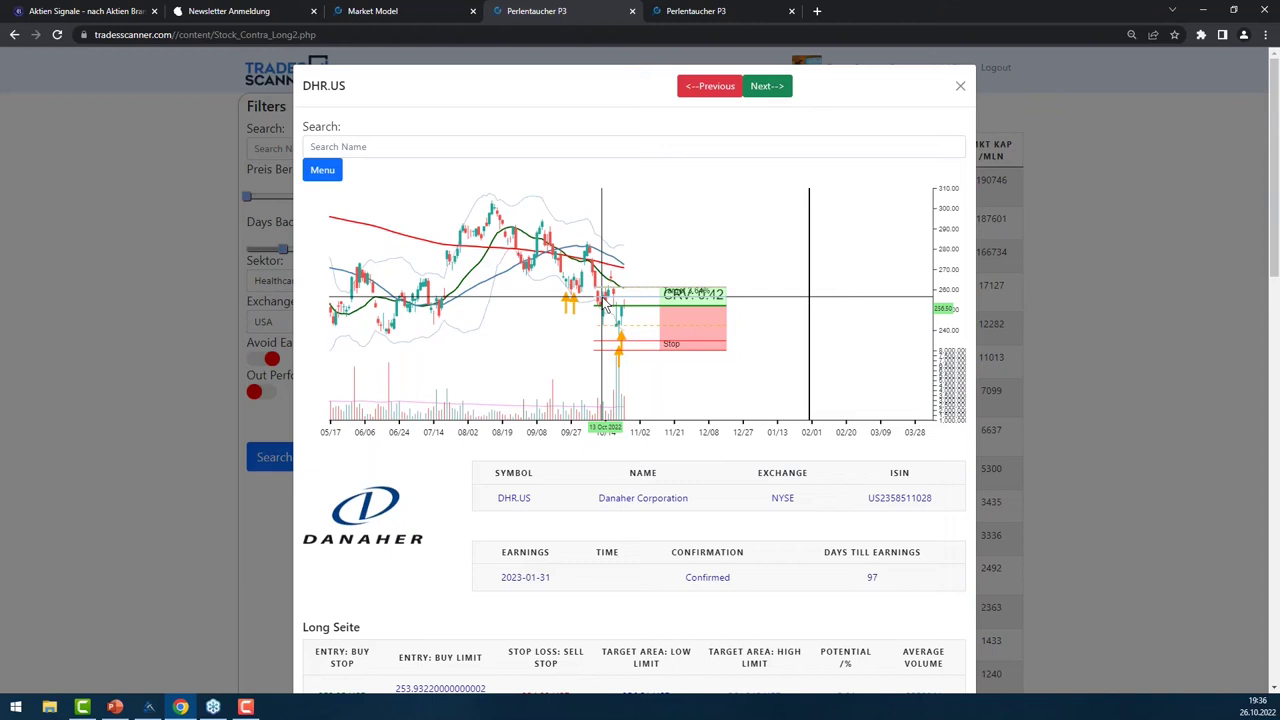
pyautogui.click(960, 85)
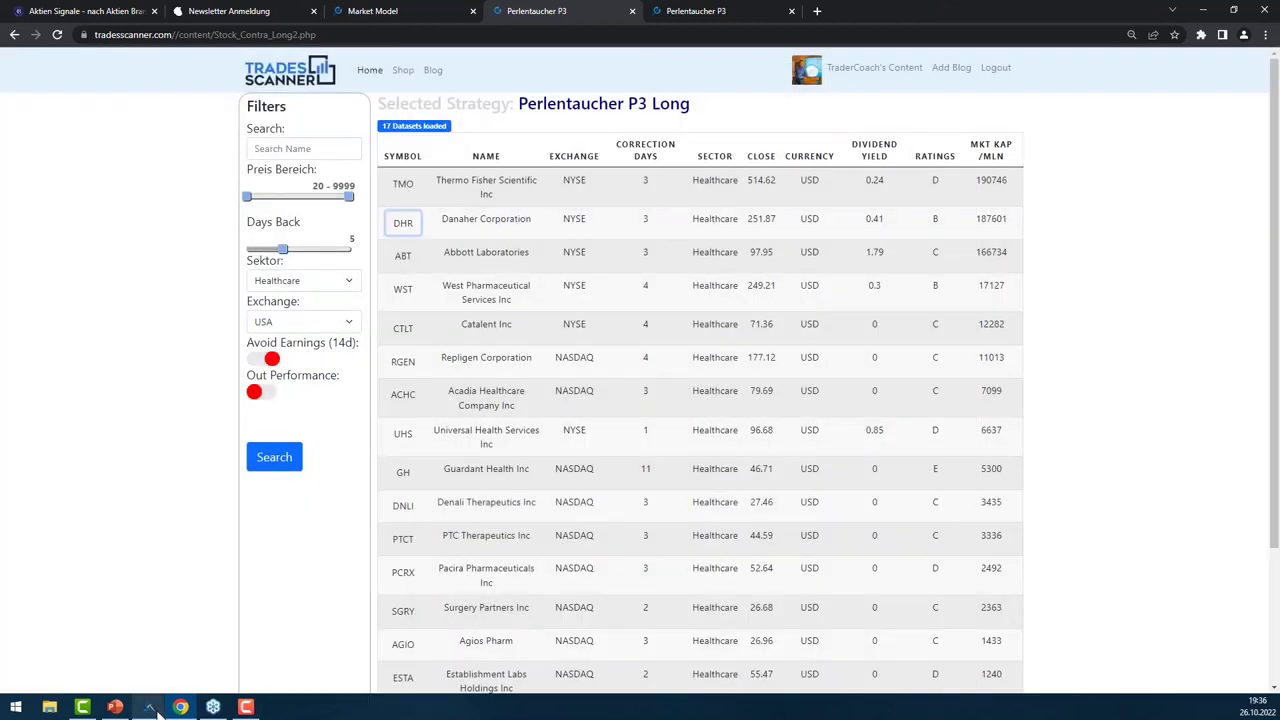
# Switch to AgenaTrader, show the XLF daily chart, and measure its latest rise with a line spanning 3 bars
pyautogui.click(152, 708)
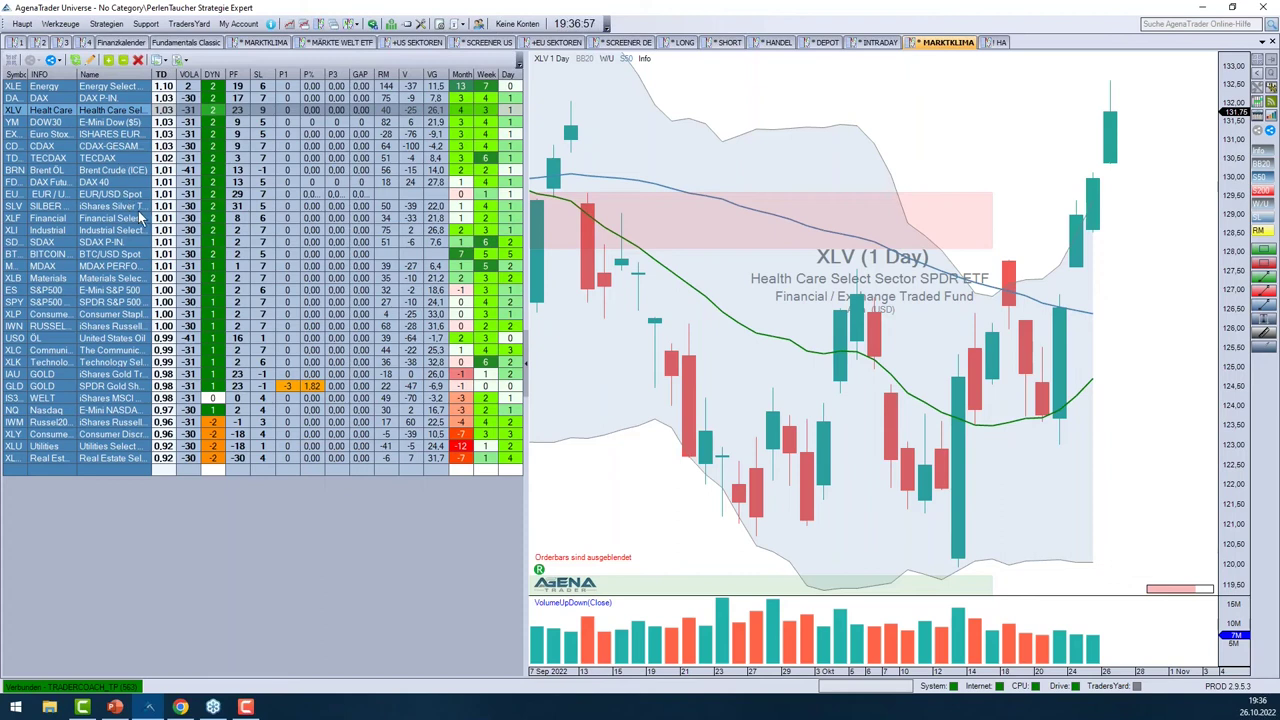
pyautogui.click(104, 220)
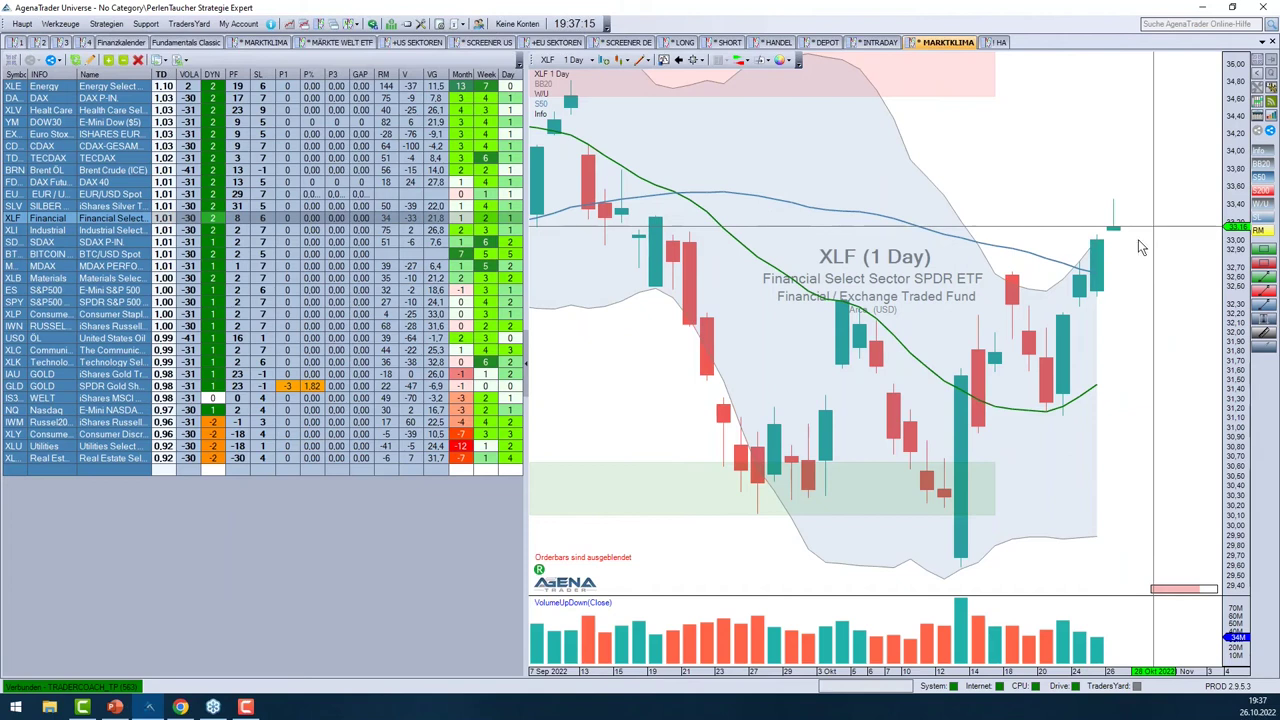
pyautogui.scroll(1, 1125, 220)
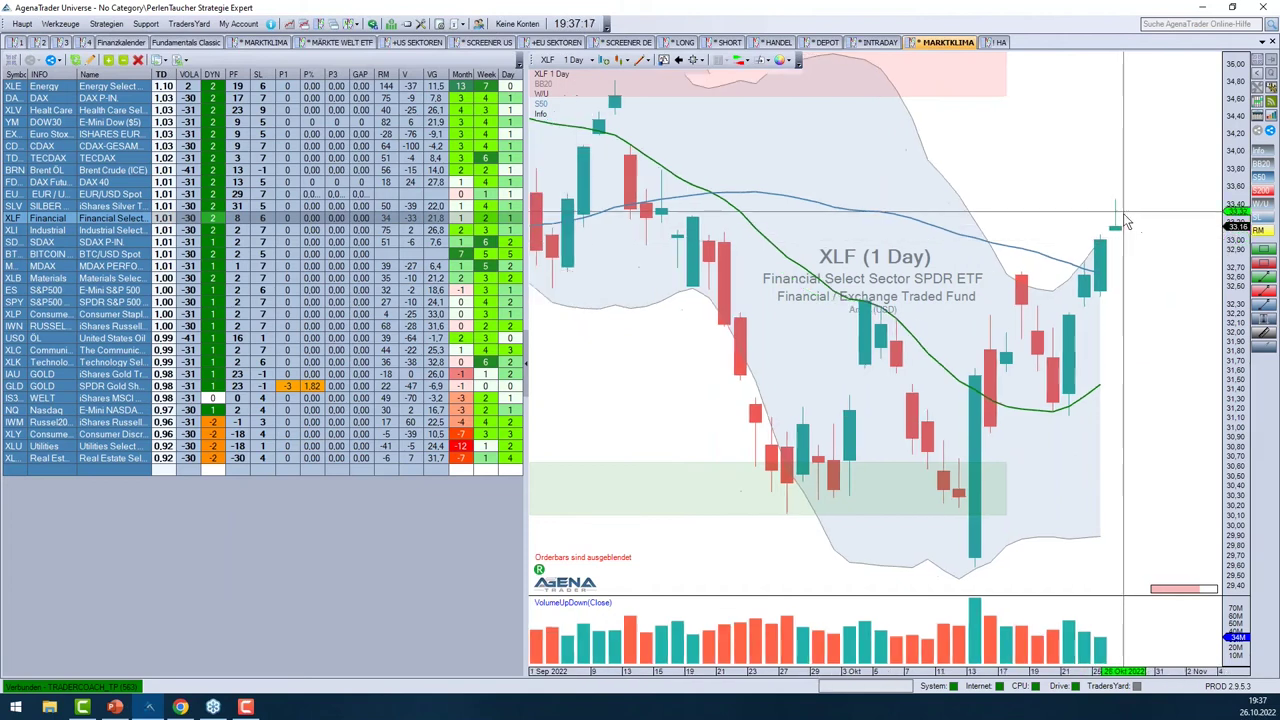
pyautogui.scroll(1, 1123, 213)
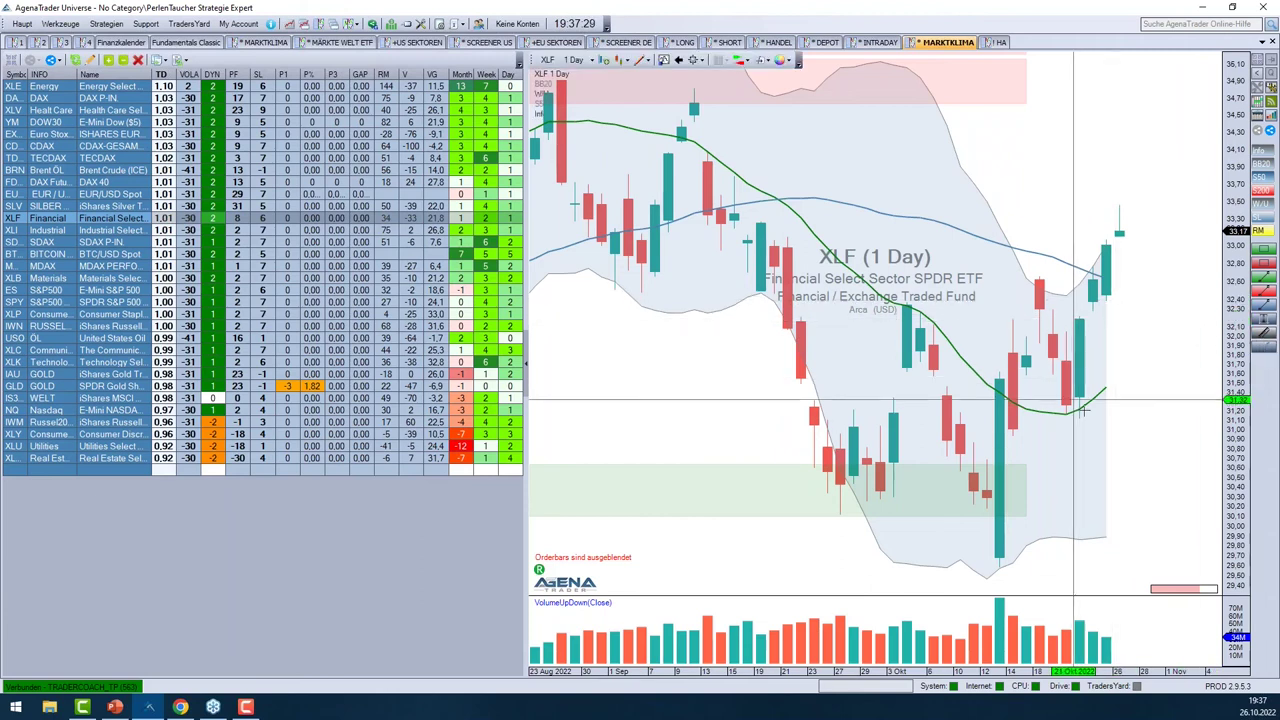
pyautogui.moveTo(1081, 315); pyautogui.dragTo(1110, 214)
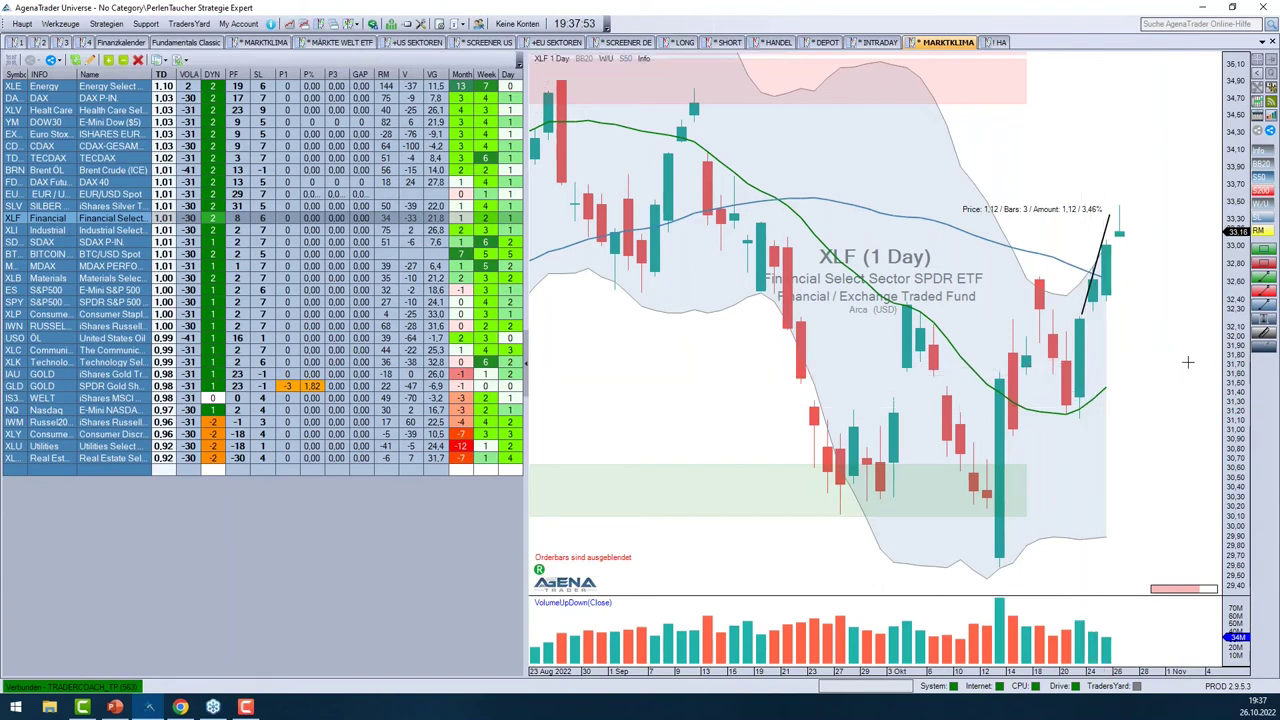
# Circle the upper and lower ends of the tall green mid-October candle on the XLF chart freehand
pyautogui.moveTo(1010, 377); pyautogui.dragTo(1007, 386)
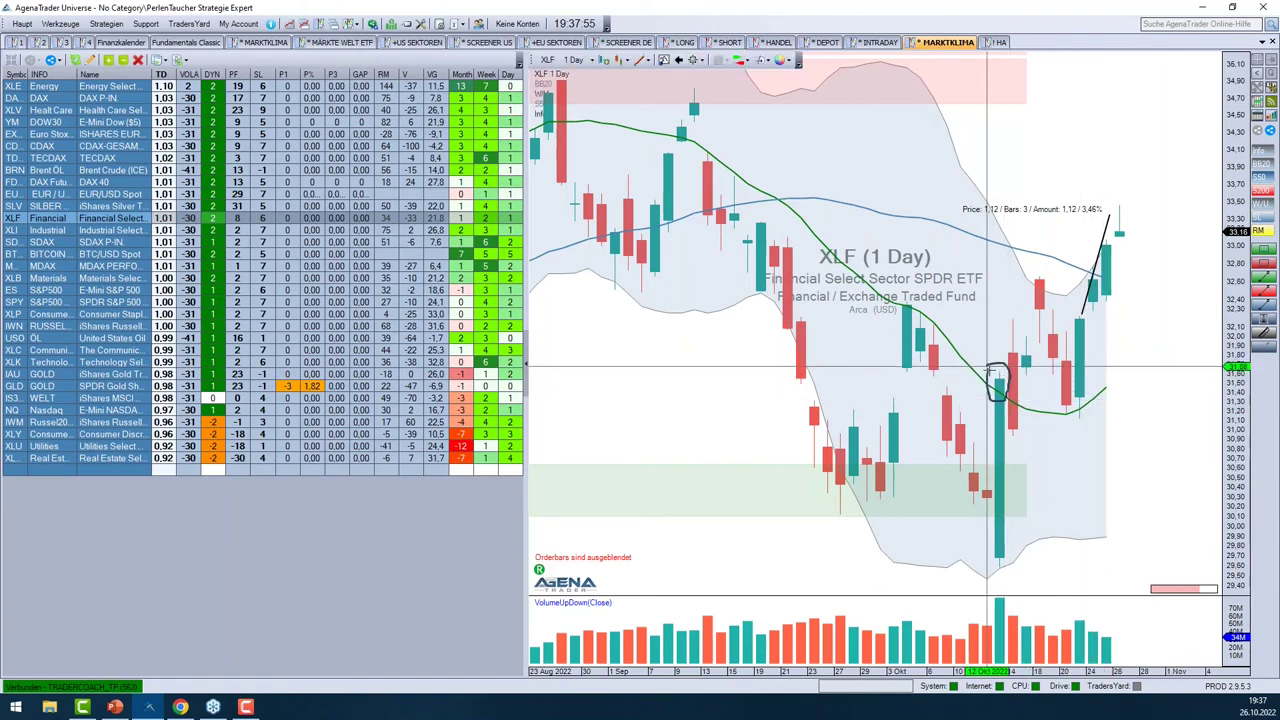
pyautogui.moveTo(1008, 548); pyautogui.dragTo(1005, 550)
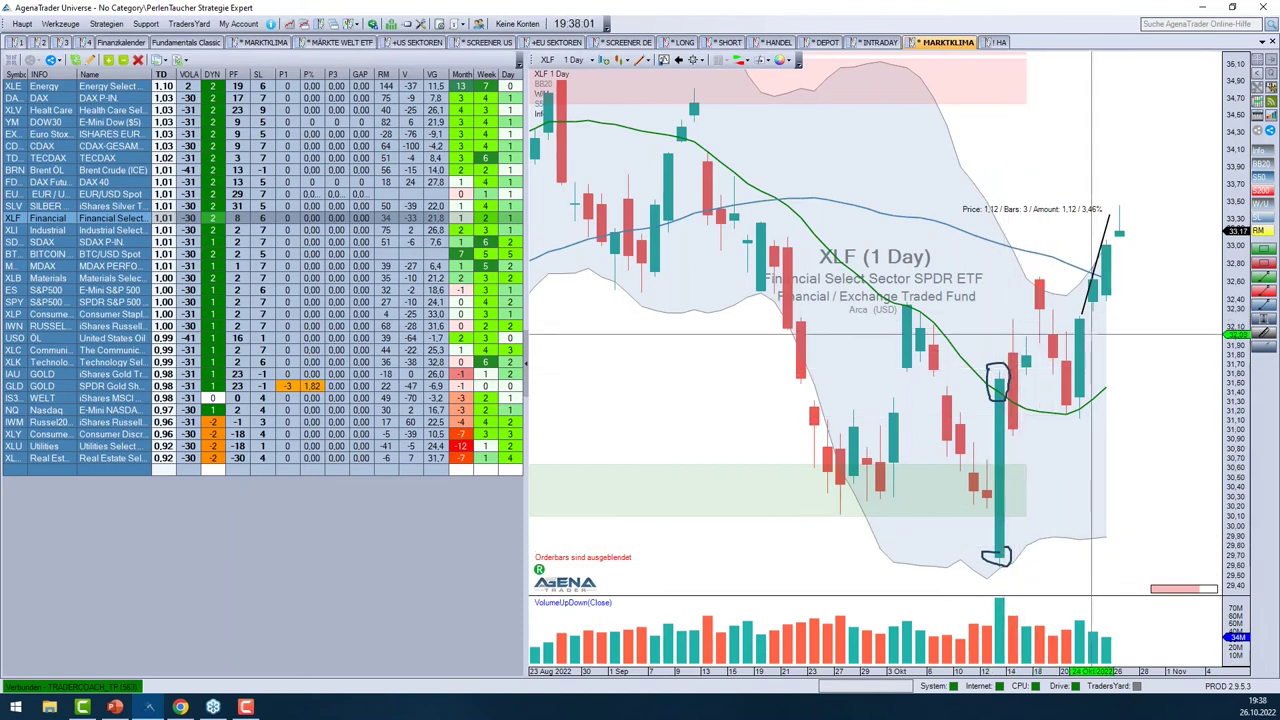
# Draw short freehand horizontal lines at the recent XLF price gap and just below the 21 October candle's low
pyautogui.click(1082, 316)
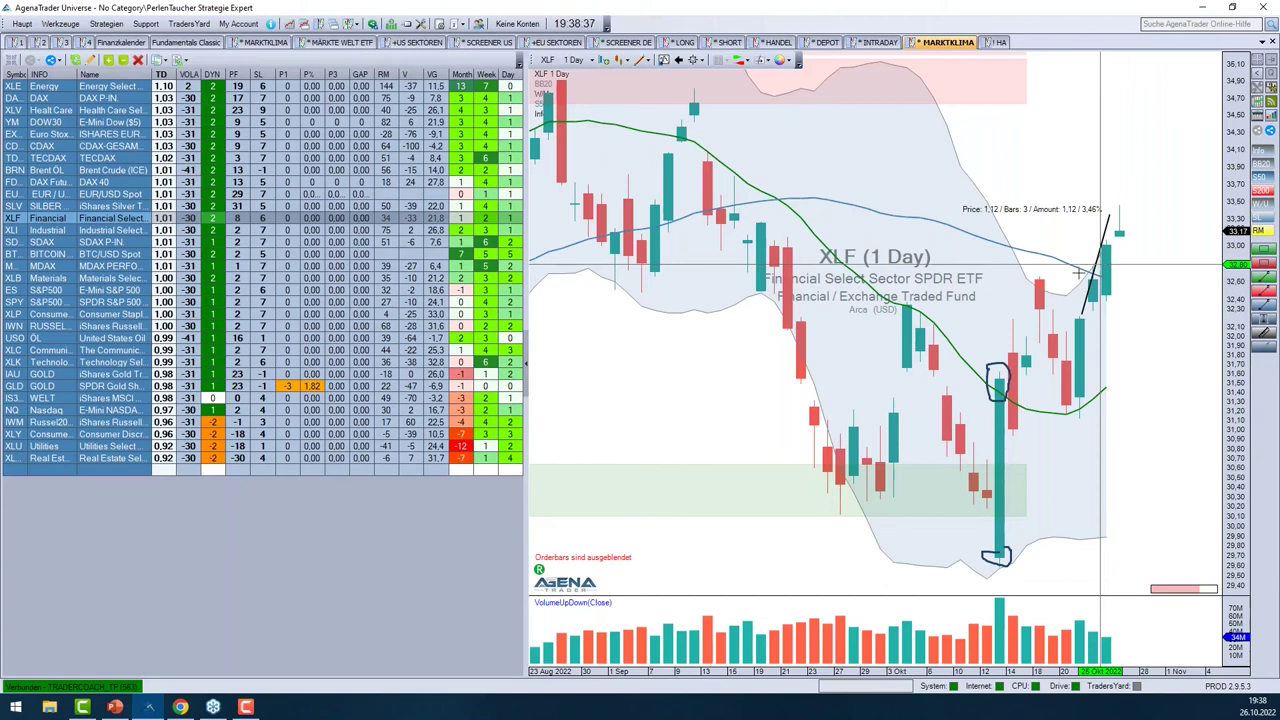
pyautogui.moveTo(1078, 312); pyautogui.dragTo(1118, 312)
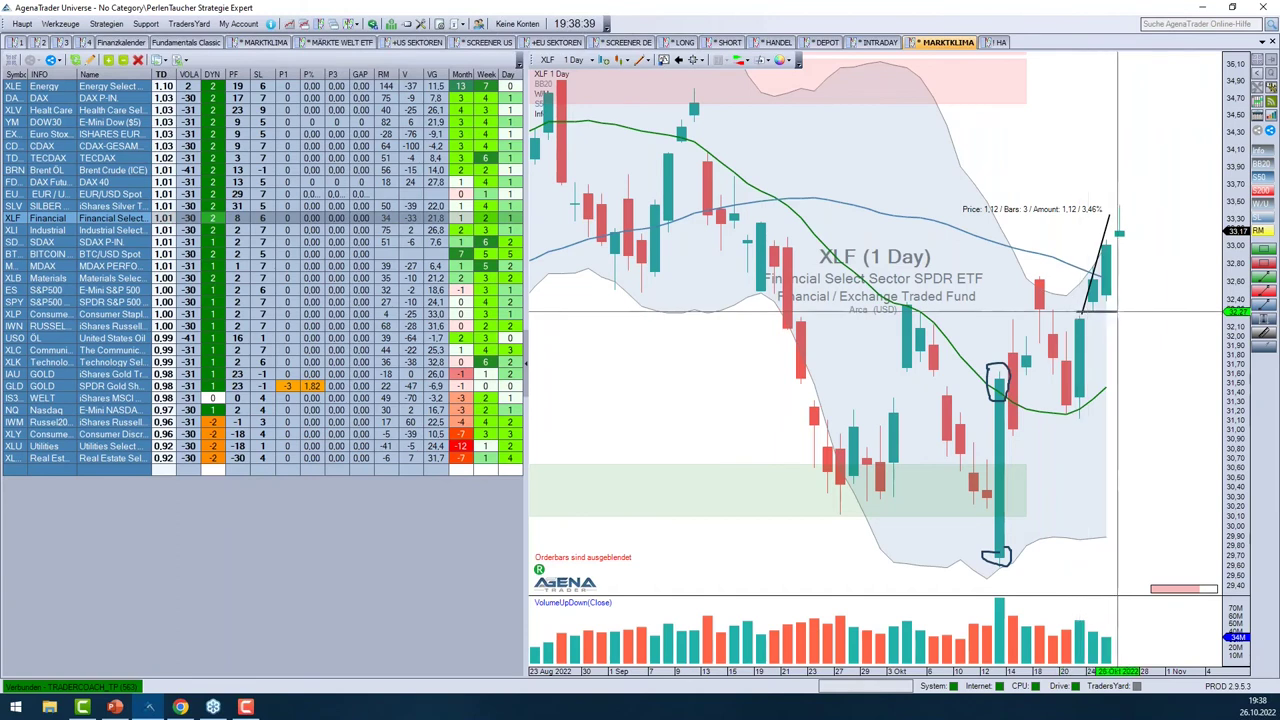
pyautogui.moveTo(1090, 423); pyautogui.dragTo(1130, 423)
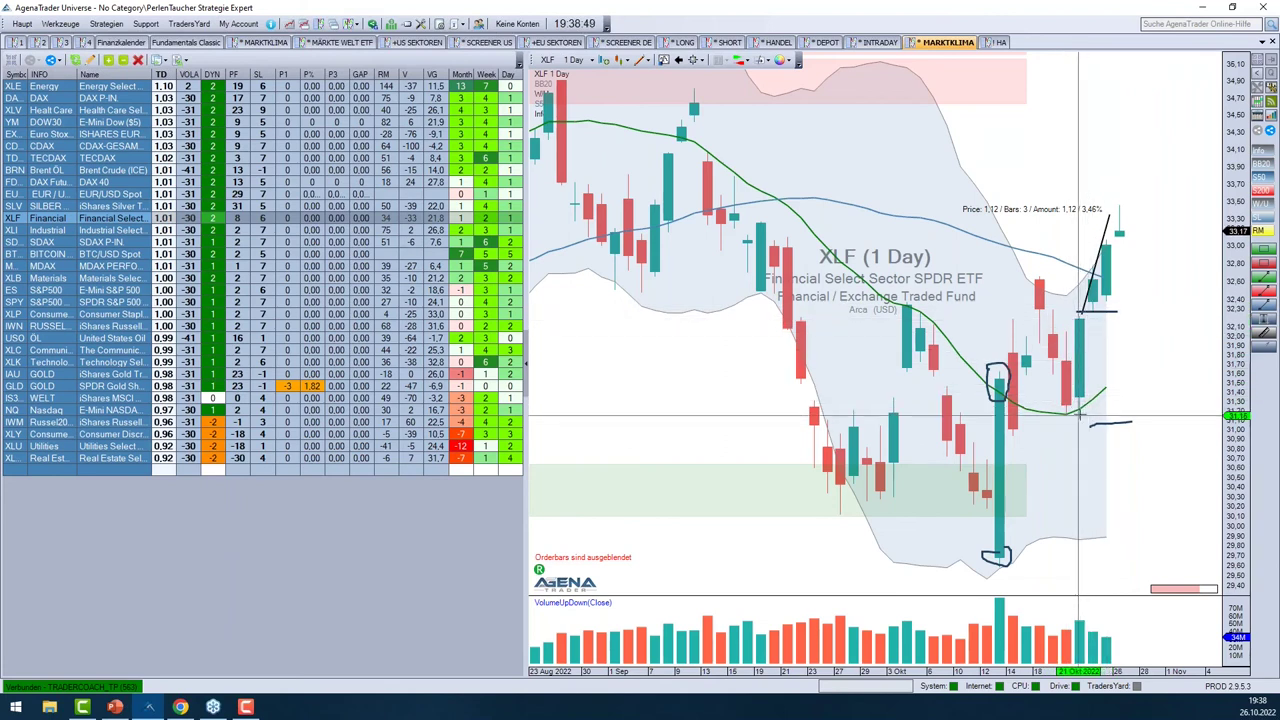
# Outline the red candle before the tall green XLF candle, and sketch a stepped pullback path down from the latest candle
pyautogui.moveTo(985, 463)
pyautogui.mouseDown()
pyautogui.moveTo(986, 505)
pyautogui.moveTo(989, 483)
pyautogui.mouseUp()
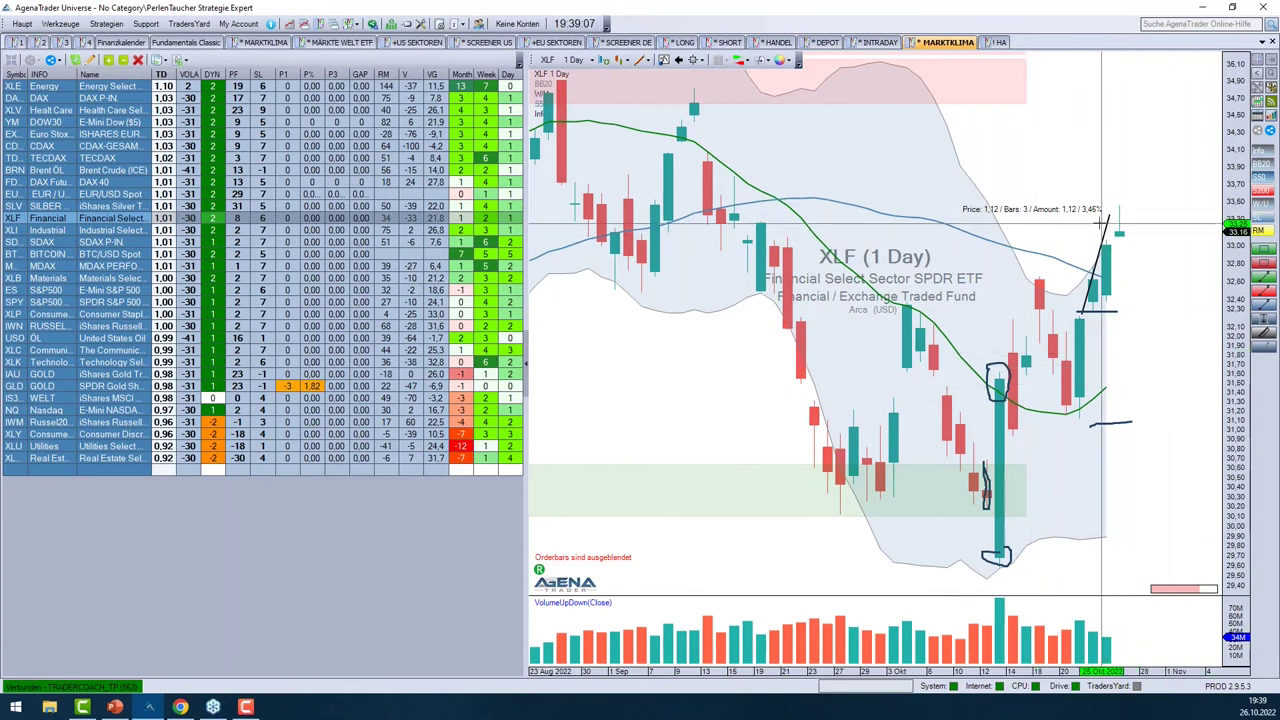
pyautogui.moveTo(1120, 232); pyautogui.dragTo(1156, 297)
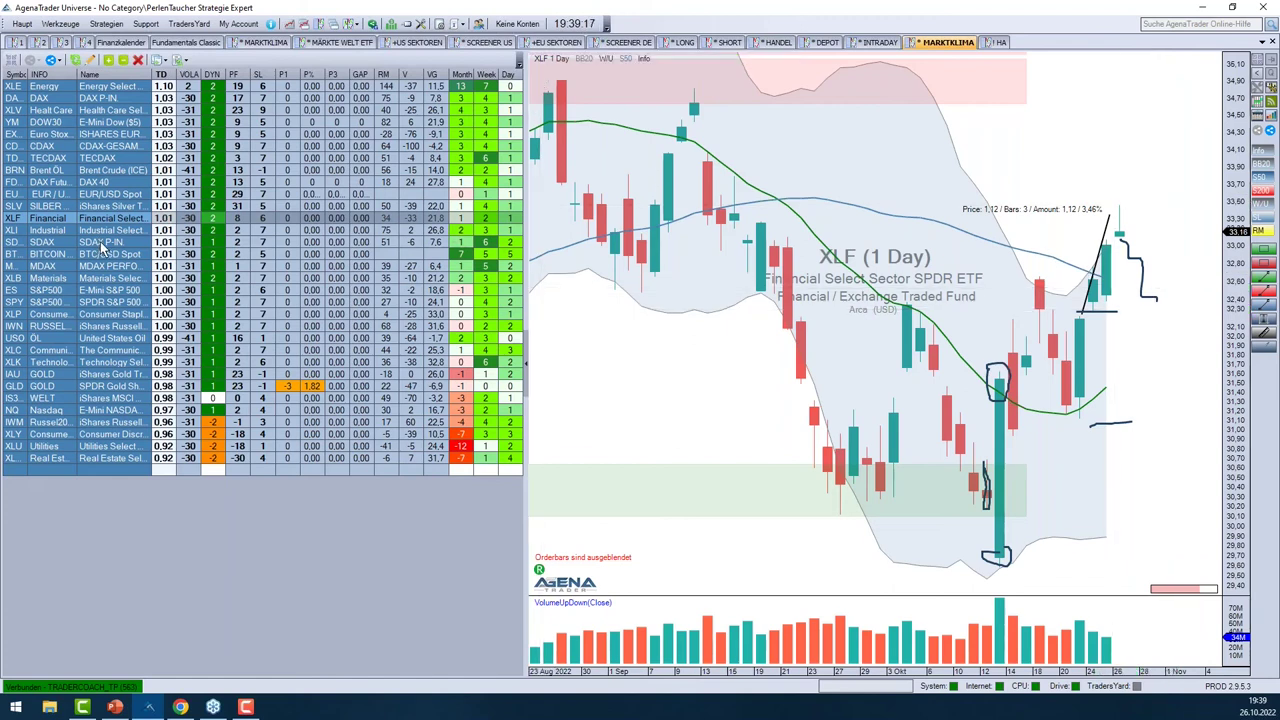
# On the XLB daily chart, sketch a short pullback path from the latest candle and extend the green zone to later dates
pyautogui.click(114, 282)
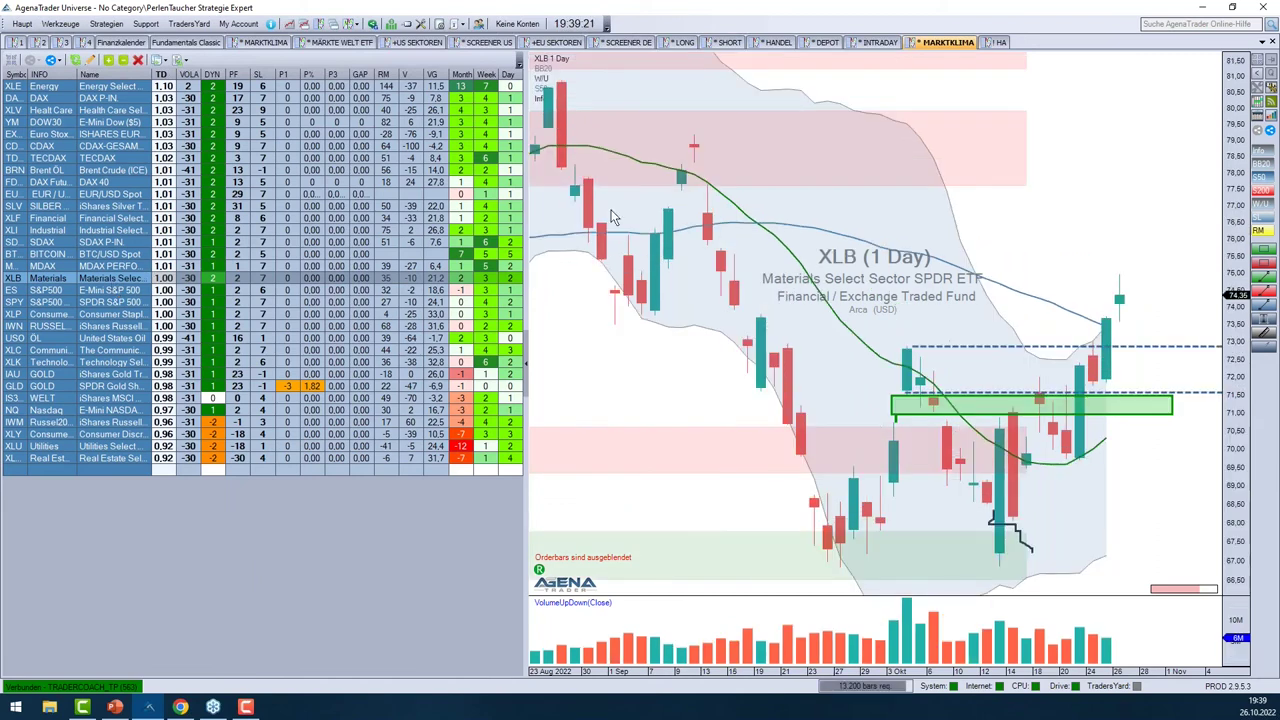
pyautogui.scroll(-3, 1009, 197)
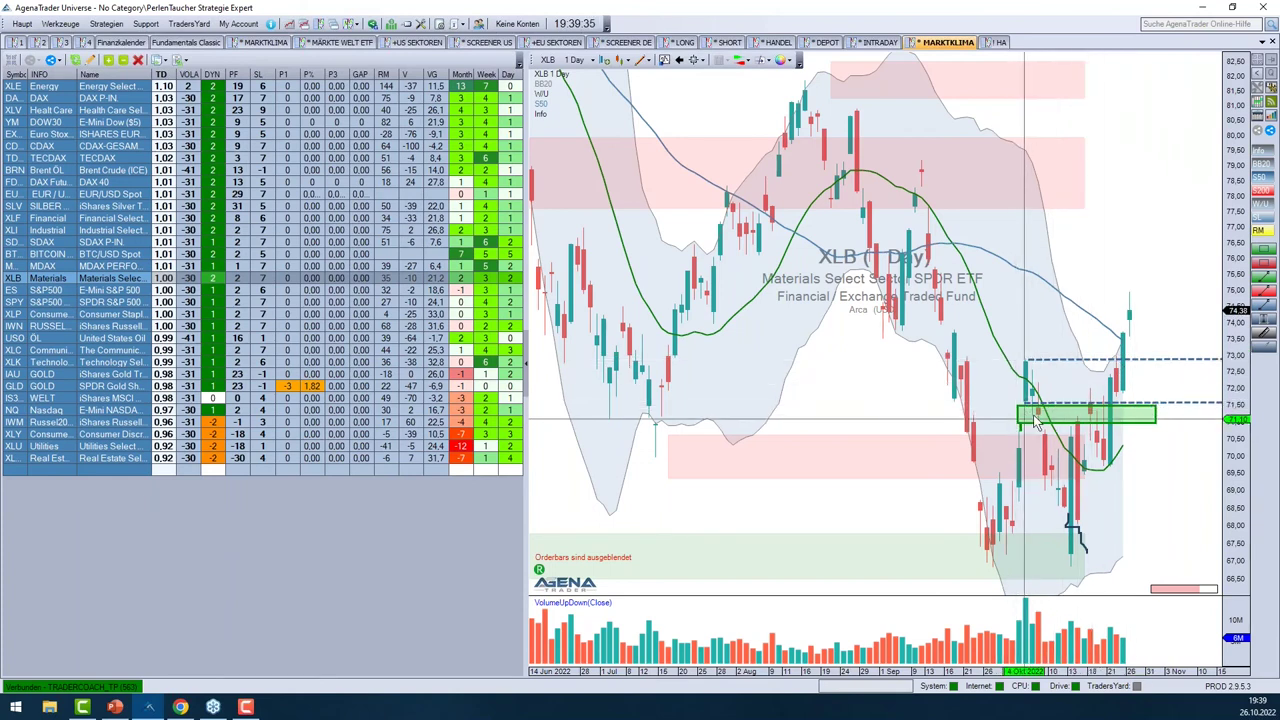
pyautogui.click(1092, 410)
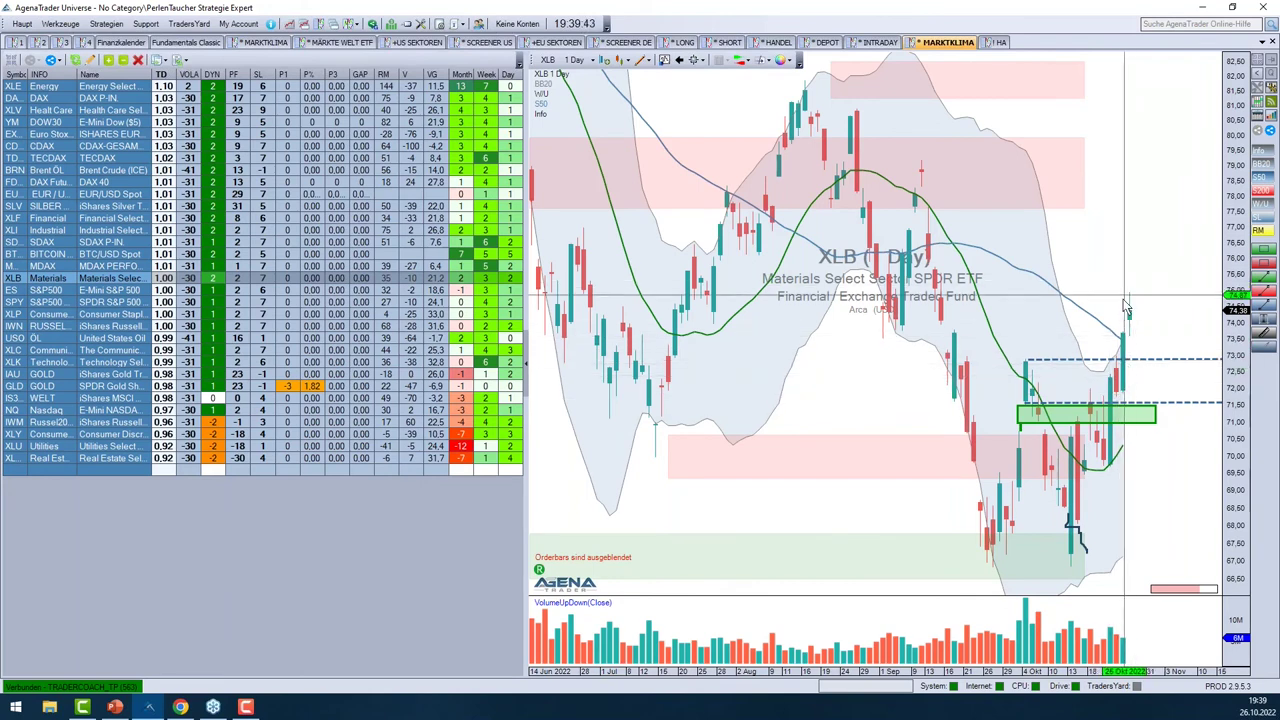
pyautogui.scroll(-2, 1140, 323)
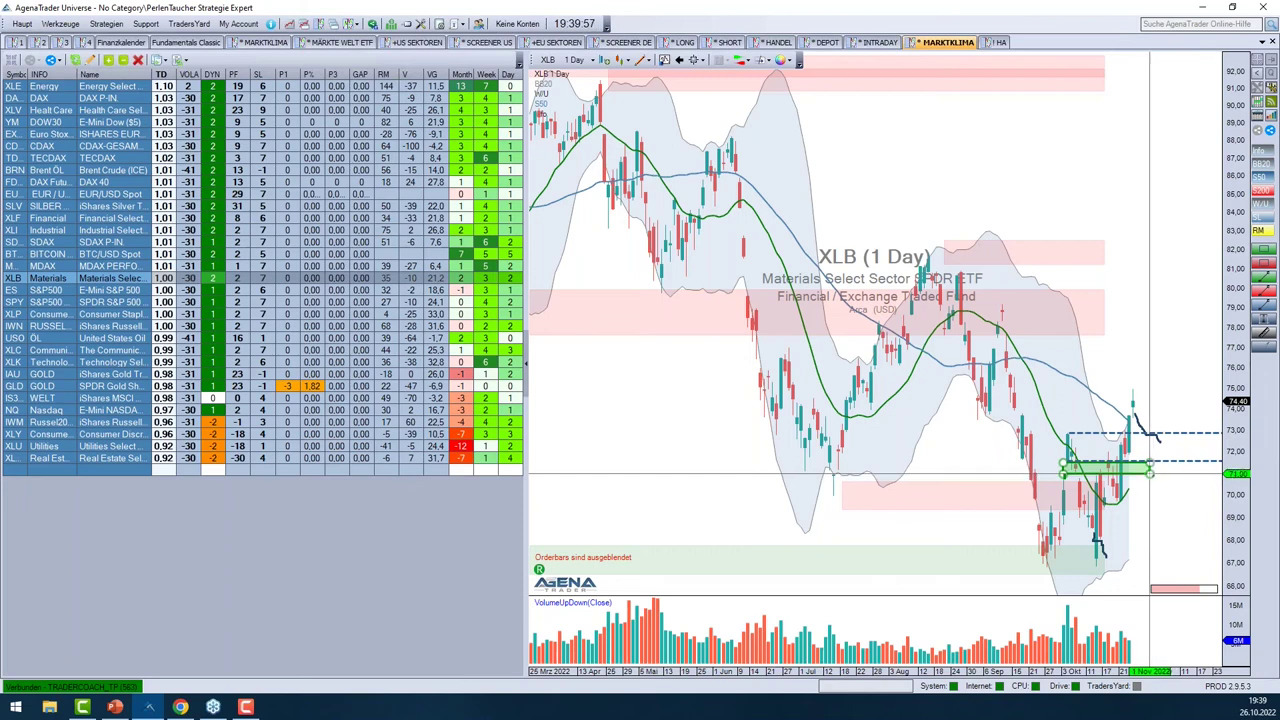
pyautogui.moveTo(1163, 472); pyautogui.dragTo(1180, 472)
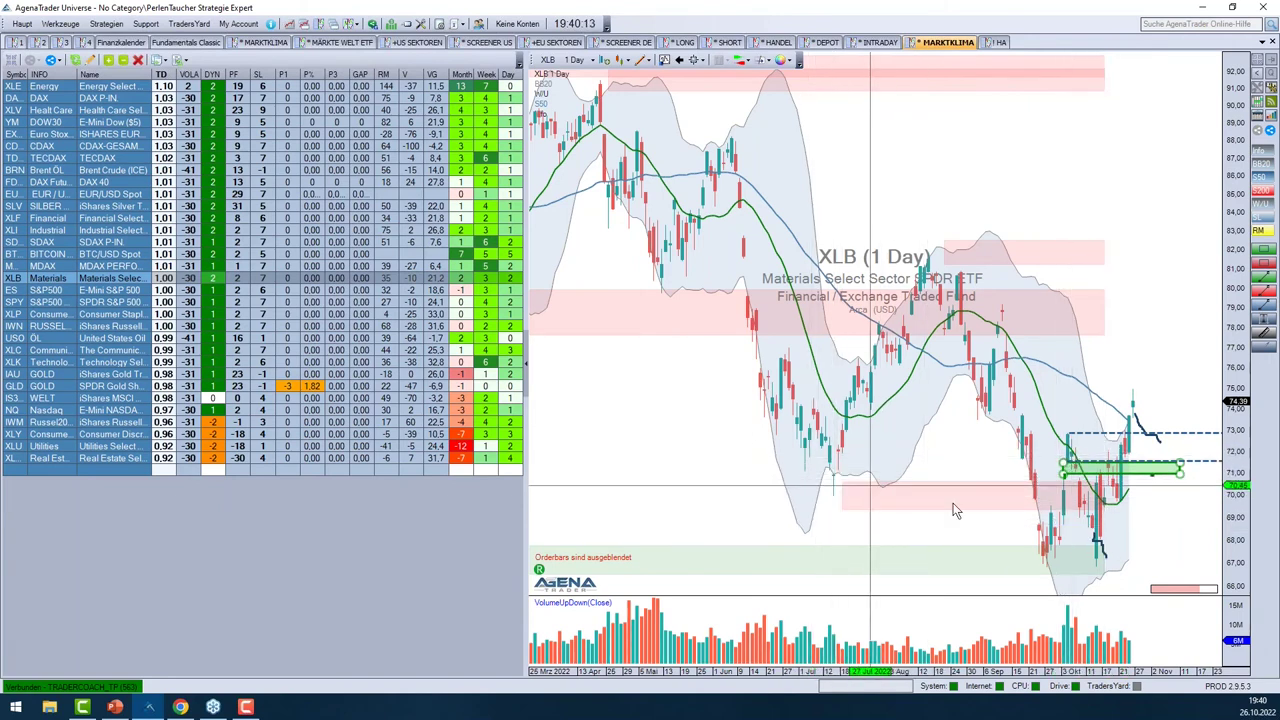
pyautogui.scroll(3, 1133, 478)
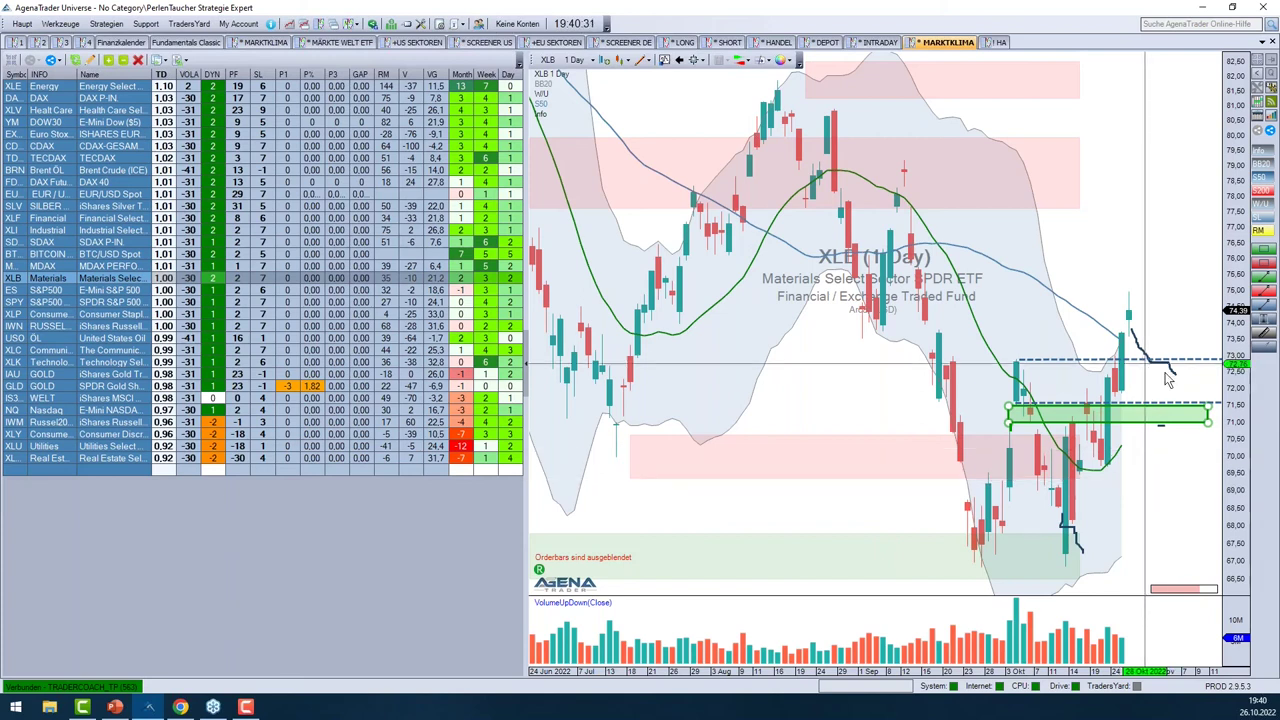
# Show the XLP daily chart and mark its early December, early March, May and June lows with freehand arcs
pyautogui.click(46, 315)
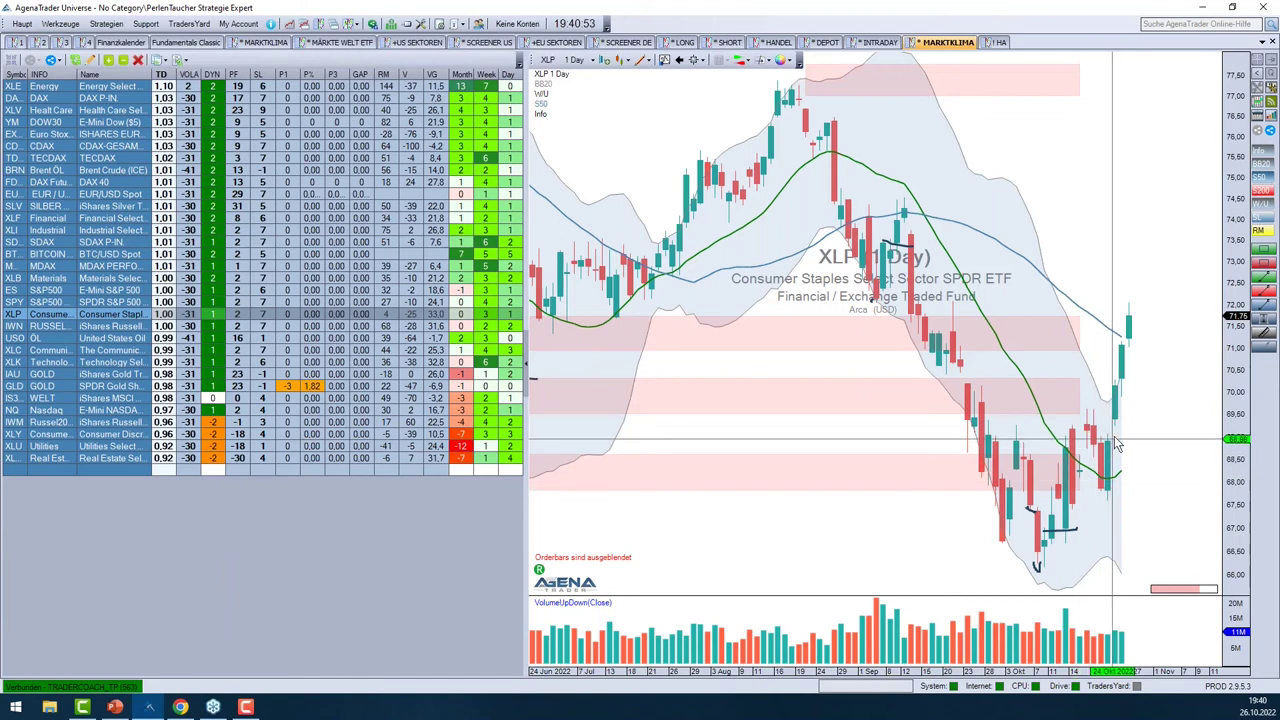
pyautogui.scroll(-3, 1063, 326)
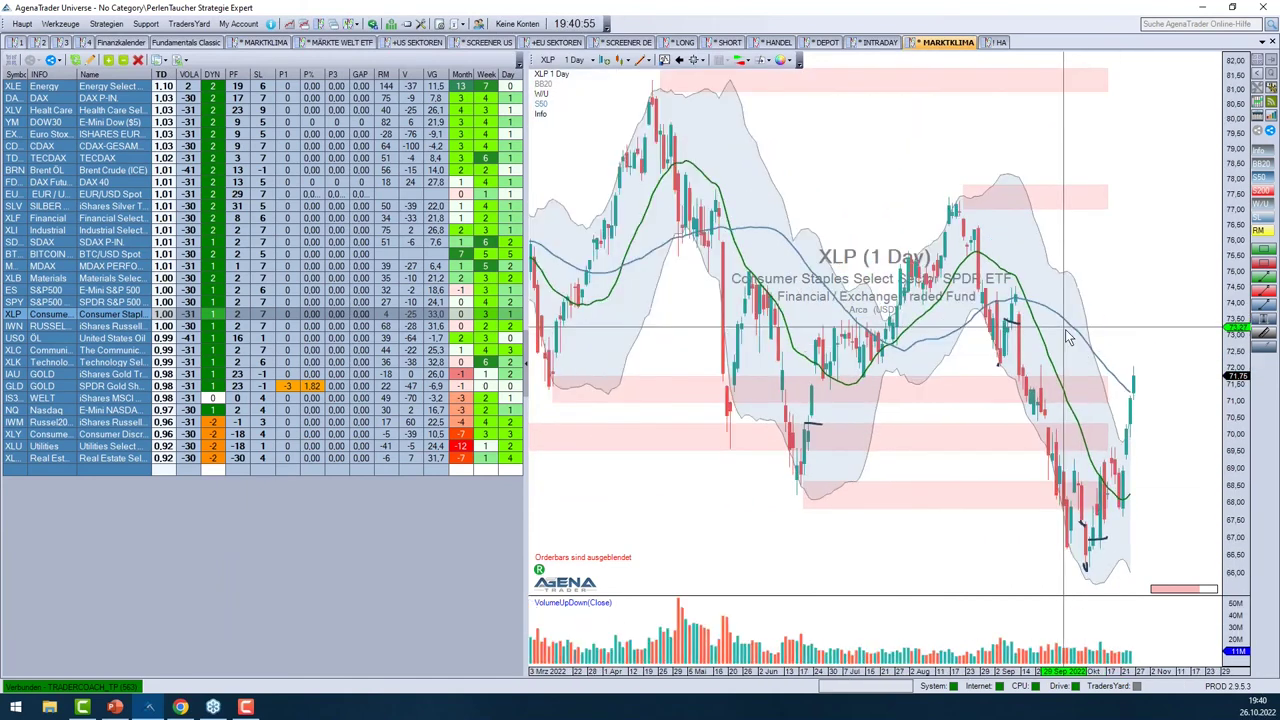
pyautogui.scroll(-3, 1068, 338)
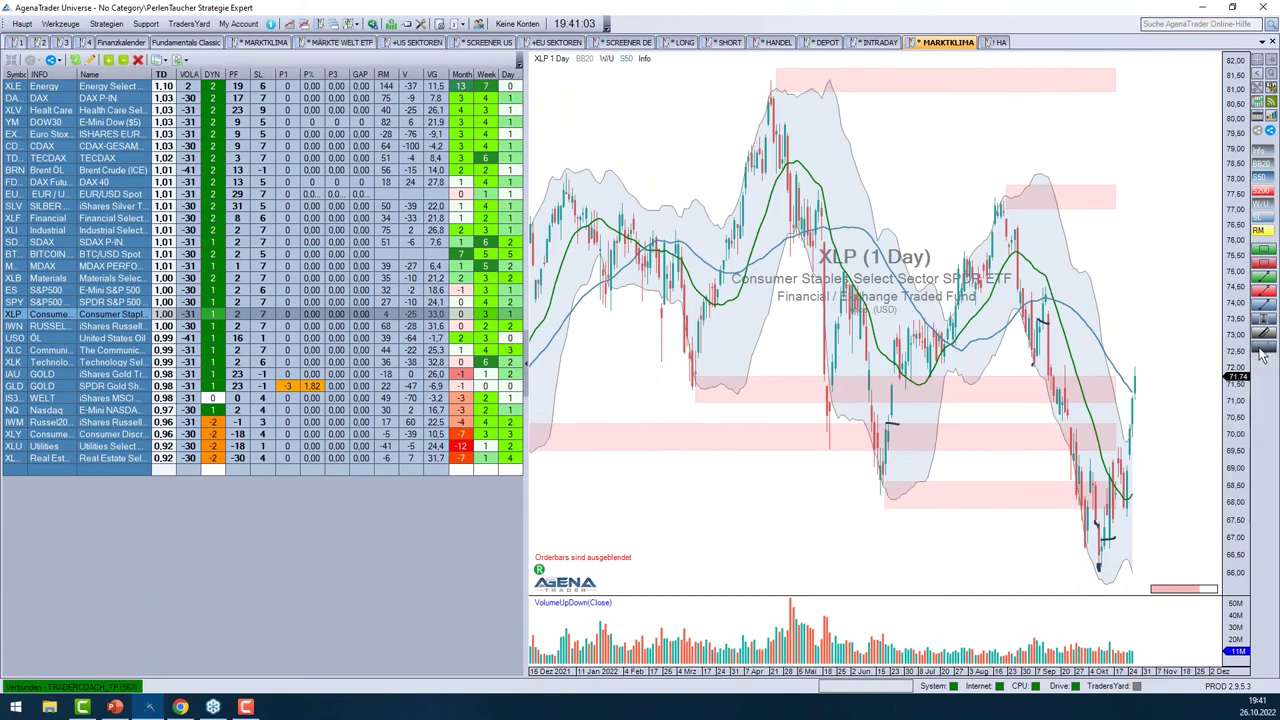
pyautogui.scroll(-1, 706, 375)
pyautogui.moveTo(706, 375)
pyautogui.mouseDown()
pyautogui.moveTo(713, 387)
pyautogui.moveTo(745, 380)
pyautogui.mouseUp()
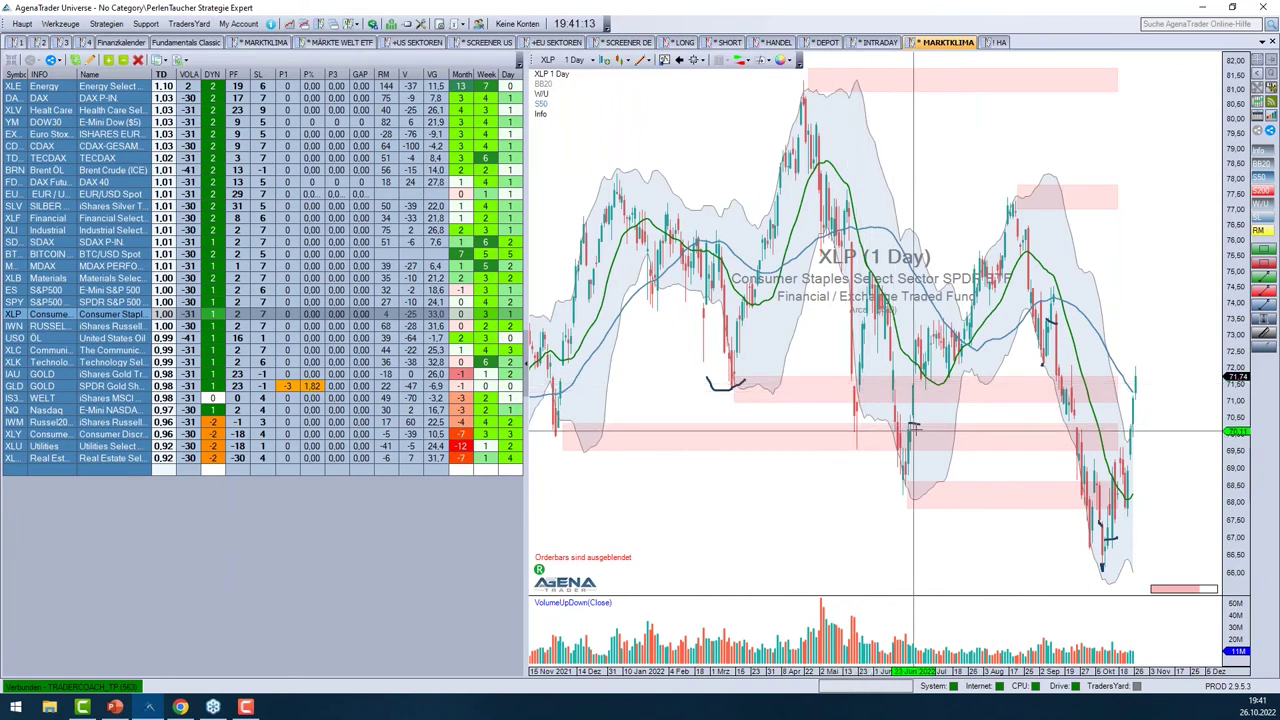
pyautogui.moveTo(547, 424); pyautogui.dragTo(590, 420)
pyautogui.moveTo(829, 421); pyautogui.dragTo(945, 432)
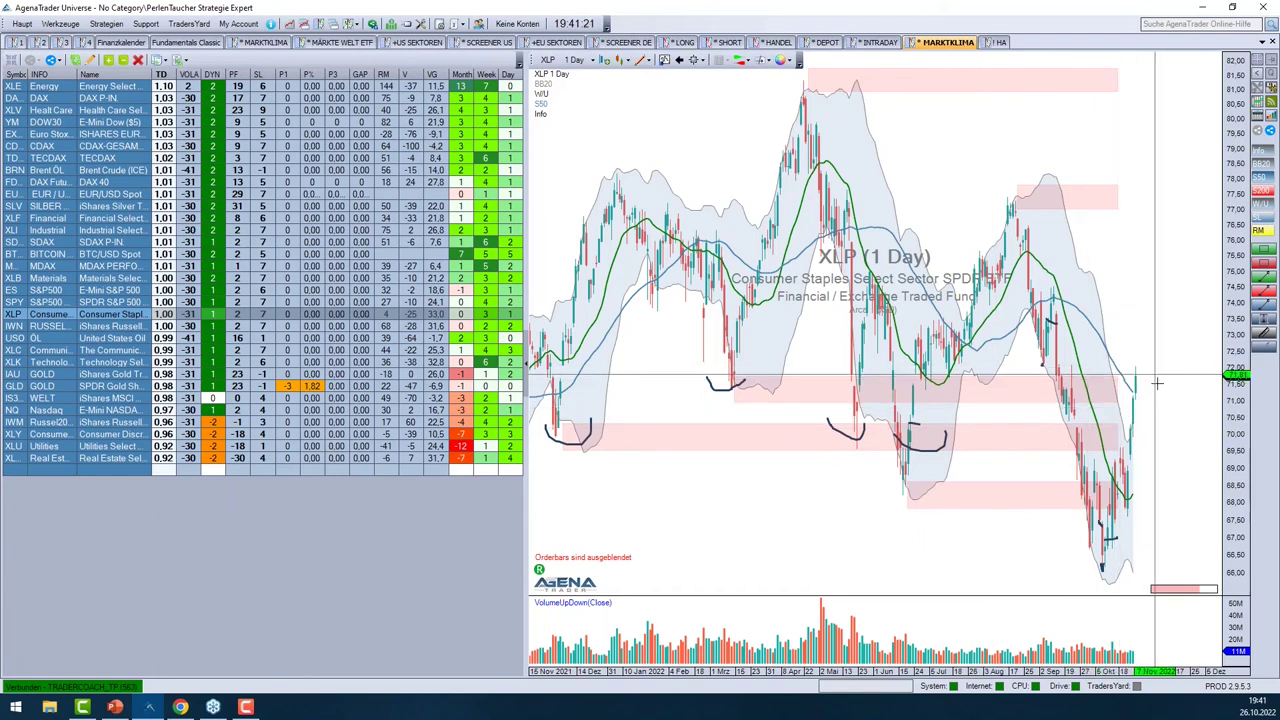
pyautogui.scroll(3, 1150, 379)
pyautogui.scroll(2, 1155, 381)
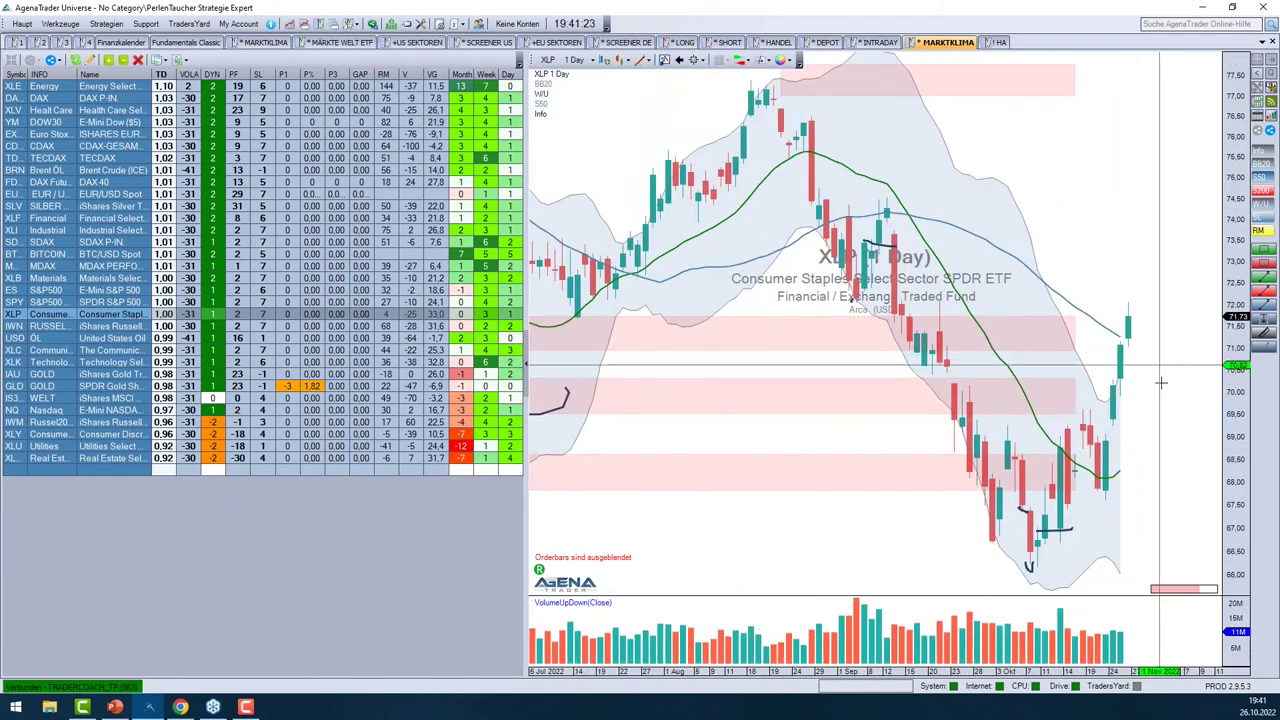
# Sketch a stepped pullback path on the XLP chart from just below the latest candle at about 71 down to about 69
pyautogui.moveTo(1133, 350); pyautogui.dragTo(1178, 433)
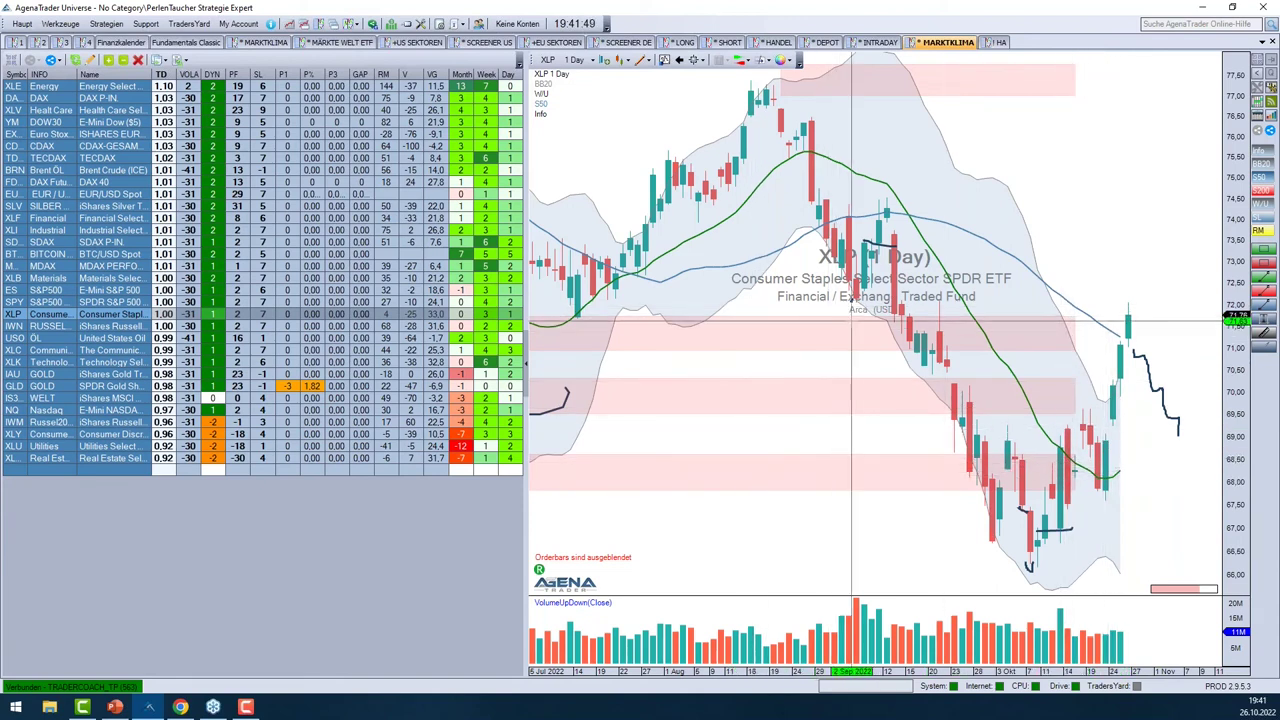
pyautogui.middleClick(988, 173)
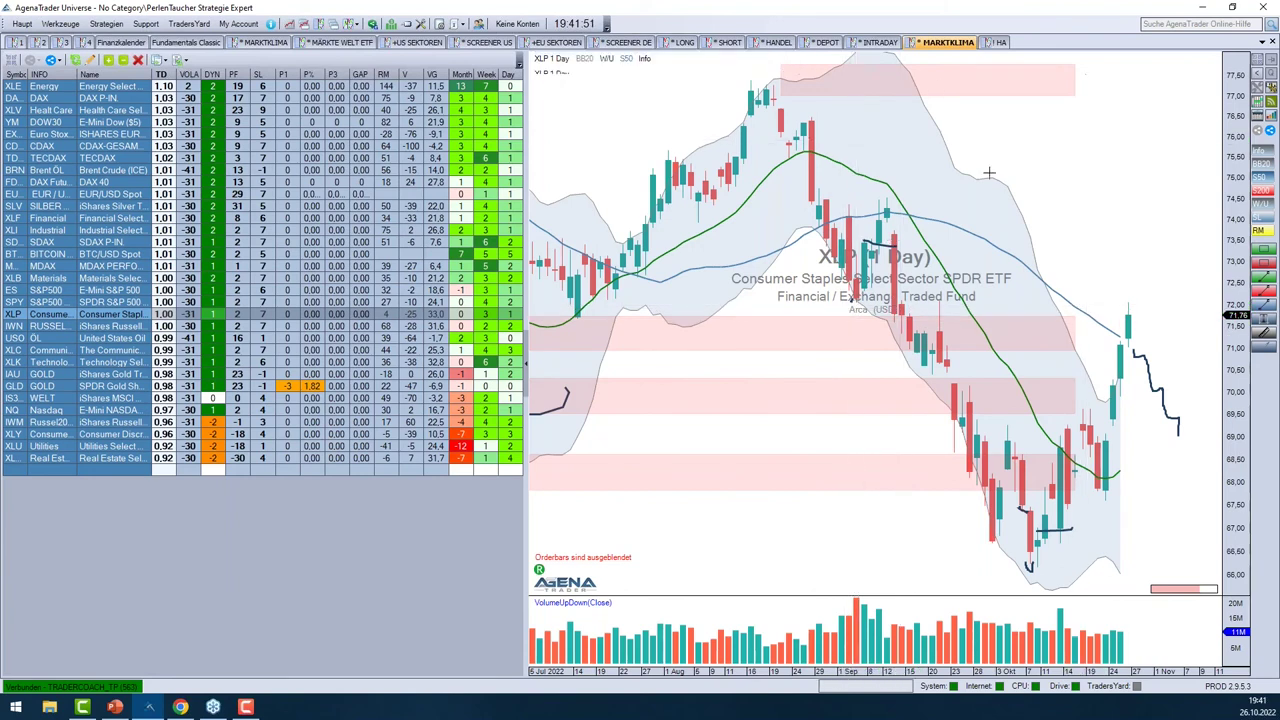
# Switch to the browser scanner and filter Perlentaucher P3 Long to Consumer Defensive, 6 days back, with Avoid Earnings enabled
pyautogui.click(181, 707)
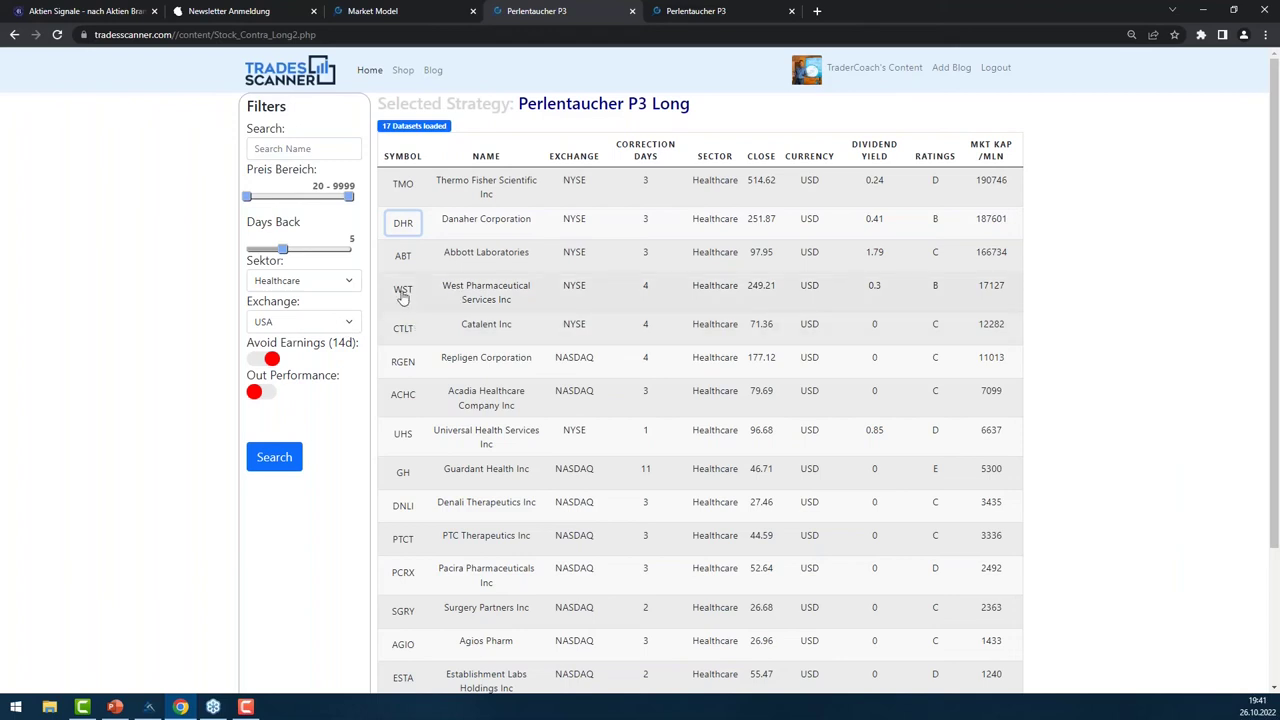
pyautogui.click(325, 285)
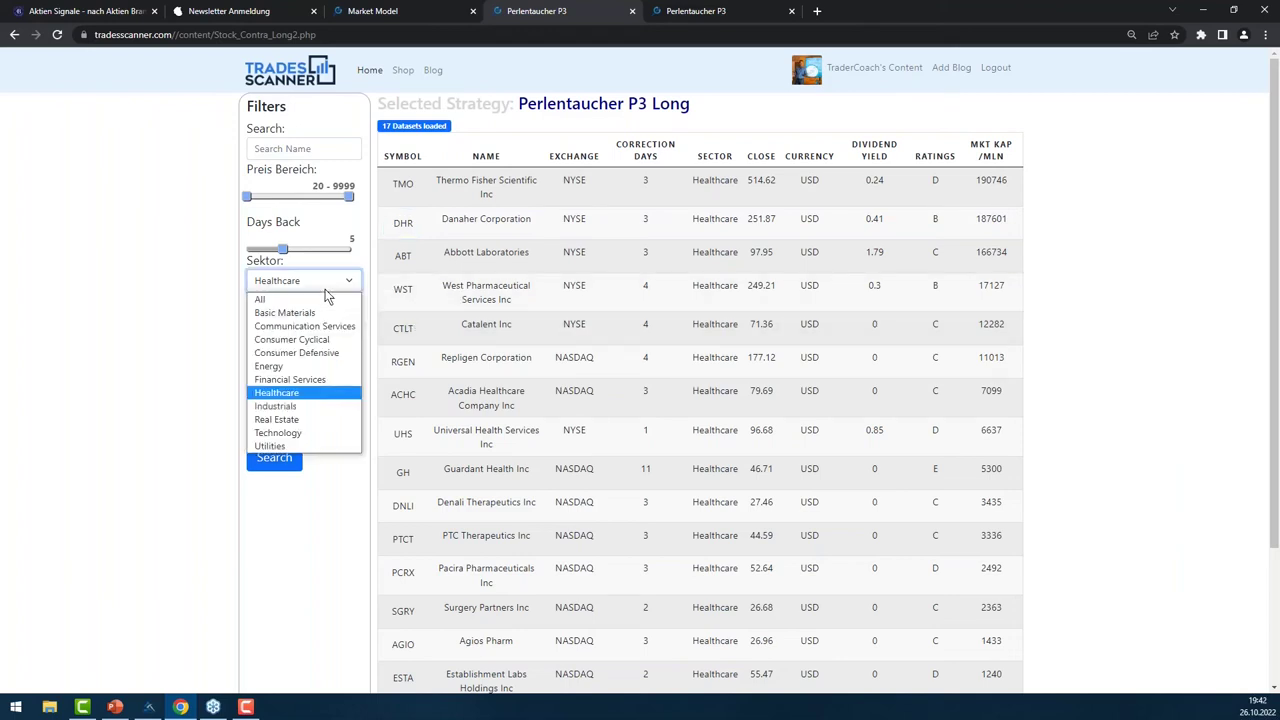
pyautogui.click(303, 353)
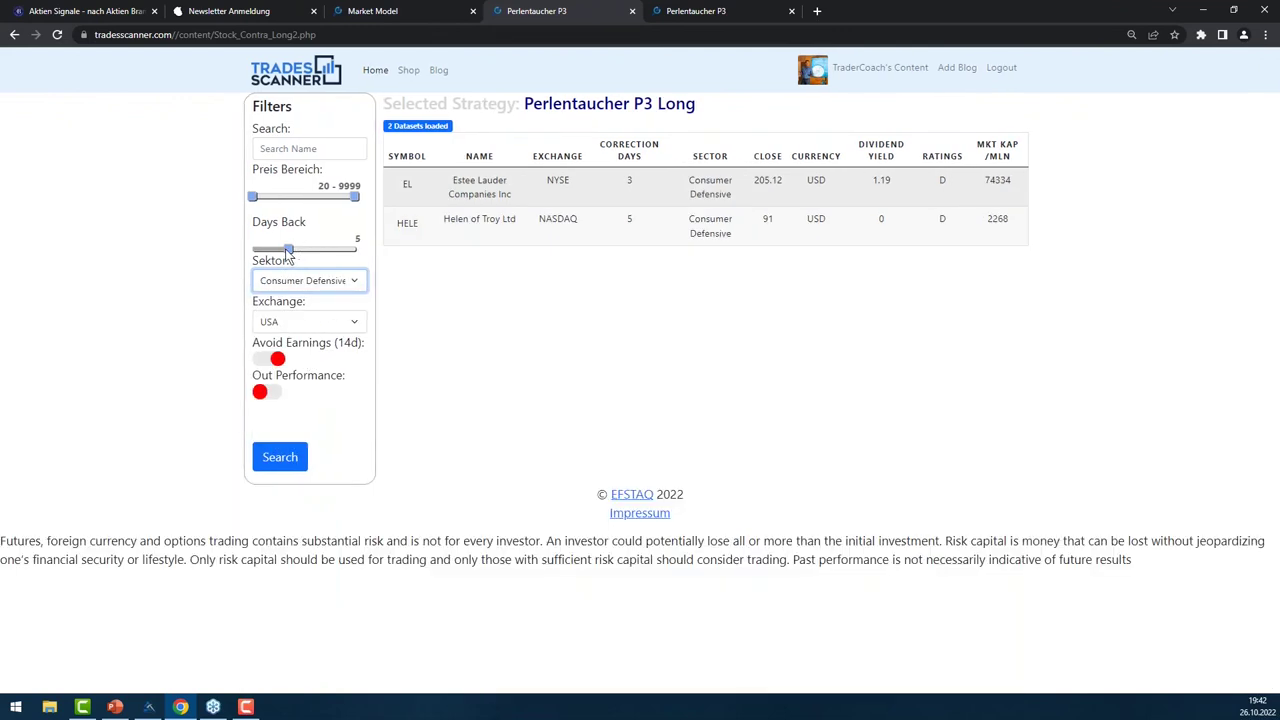
pyautogui.moveTo(288, 255); pyautogui.dragTo(295, 256)
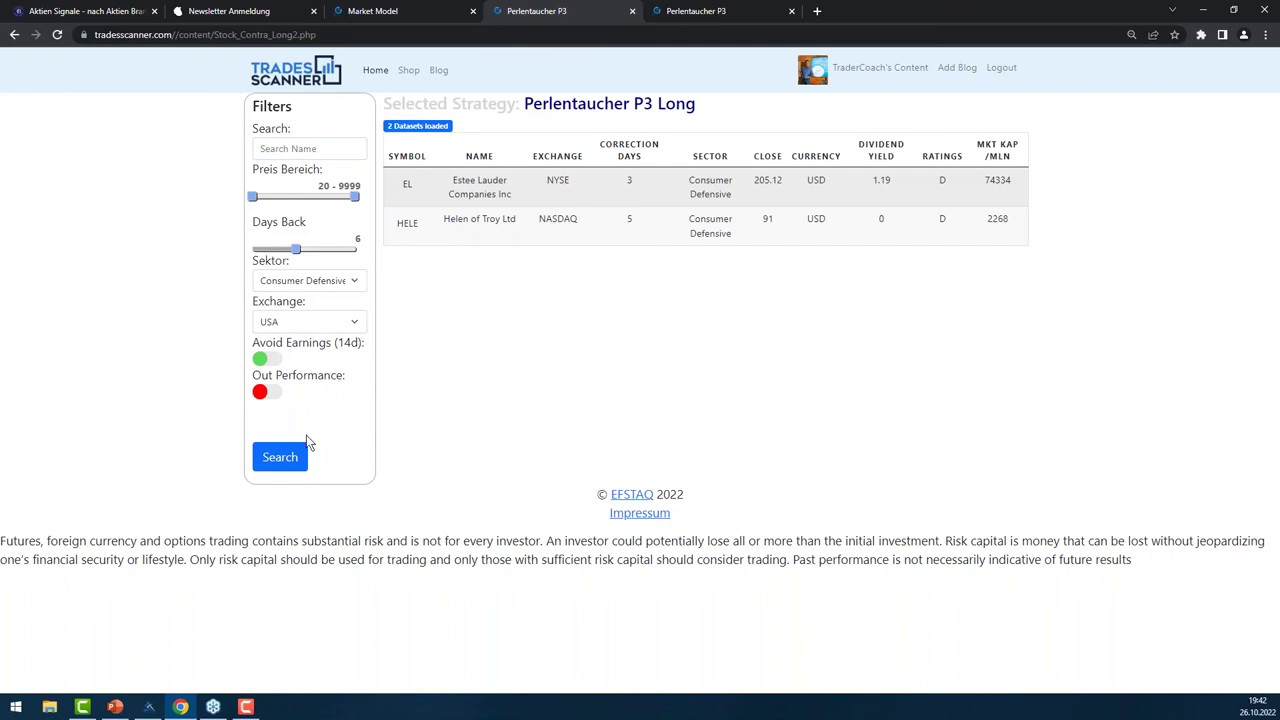
pyautogui.click(281, 458)
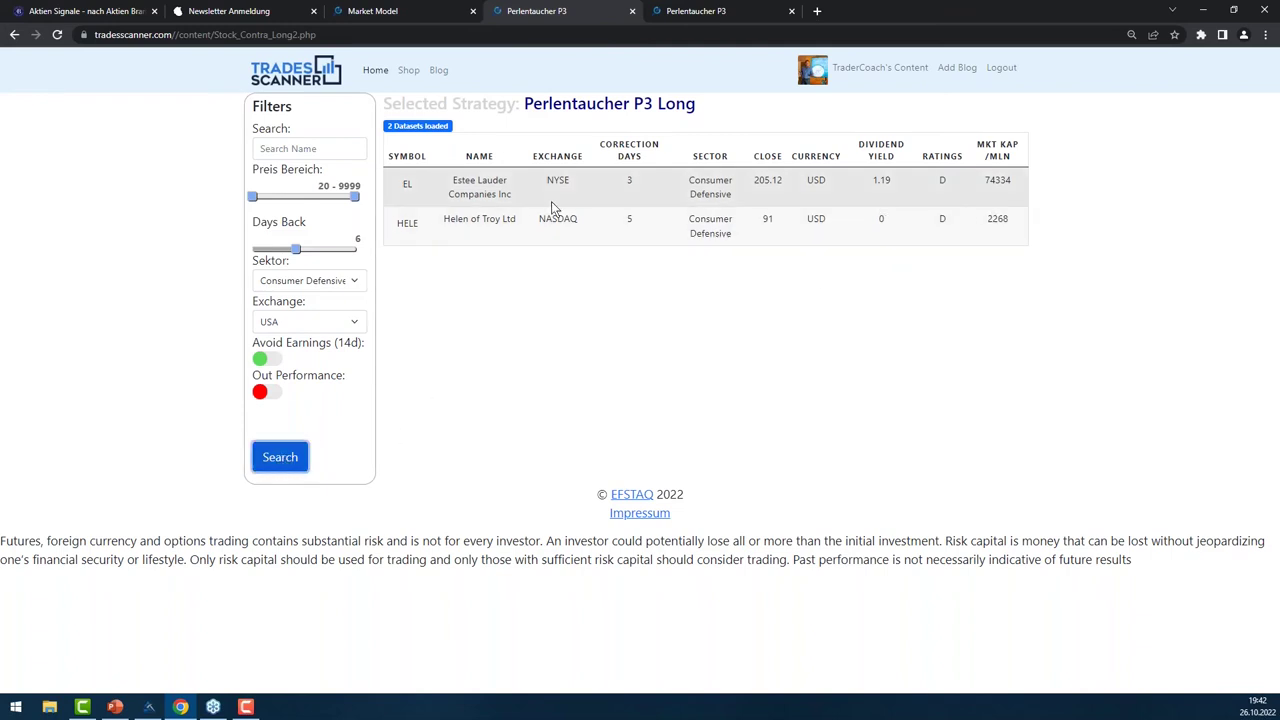
# Examine the Estee Lauder (EL) detail chart with its entry, stop and target zones, and close it
pyautogui.click(407, 190)
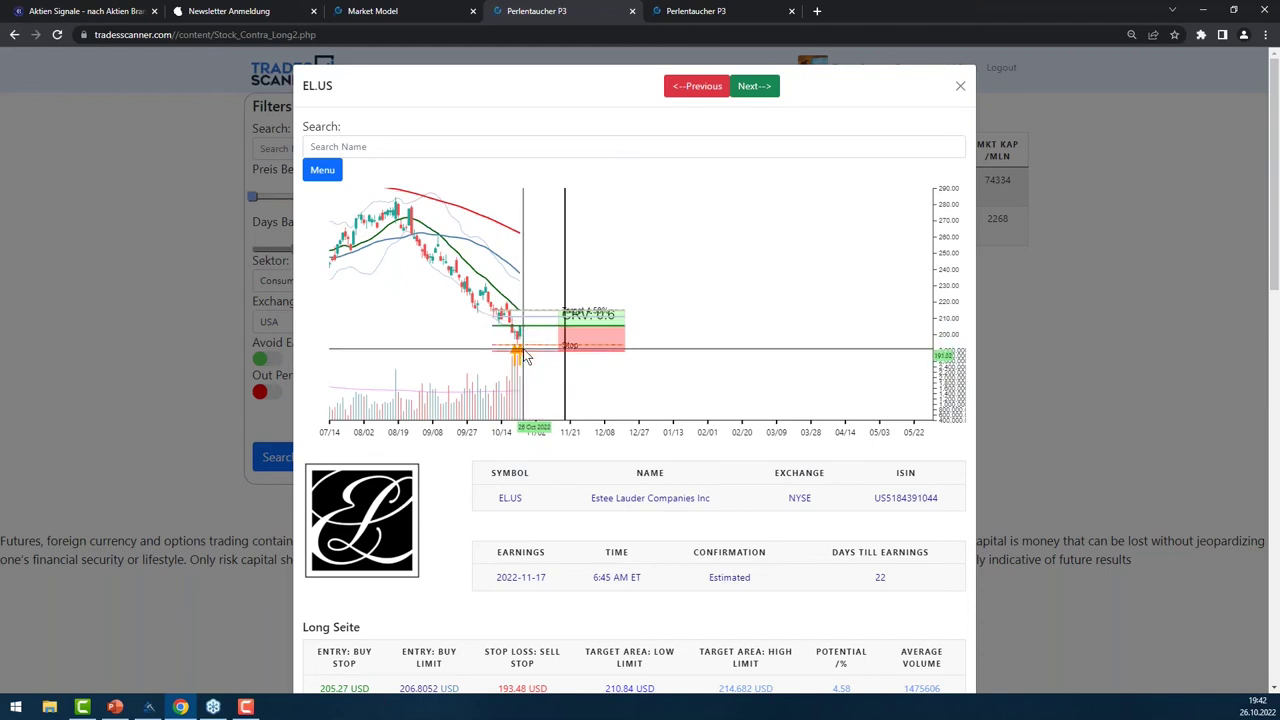
pyautogui.click(960, 88)
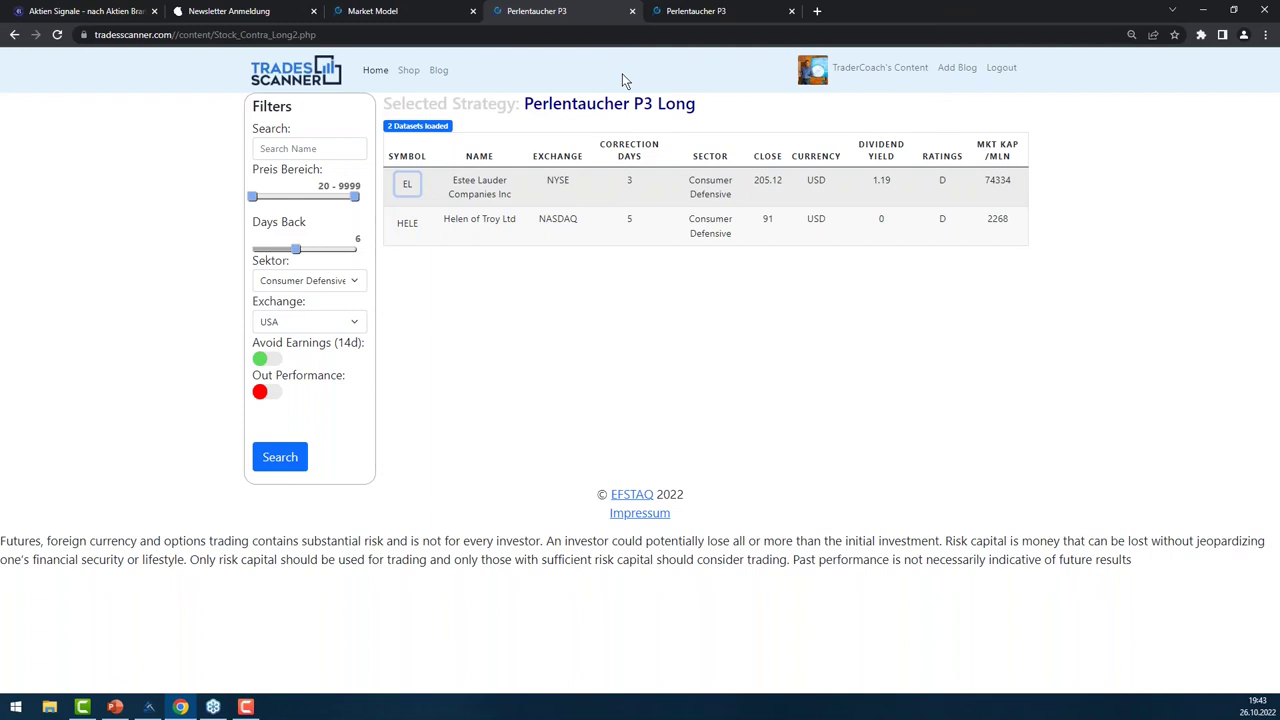
# Open the Trend Long scanner and filter it to Consumer Defensive, 9 days back, with Avoid Earnings disabled
pyautogui.click(884, 72)
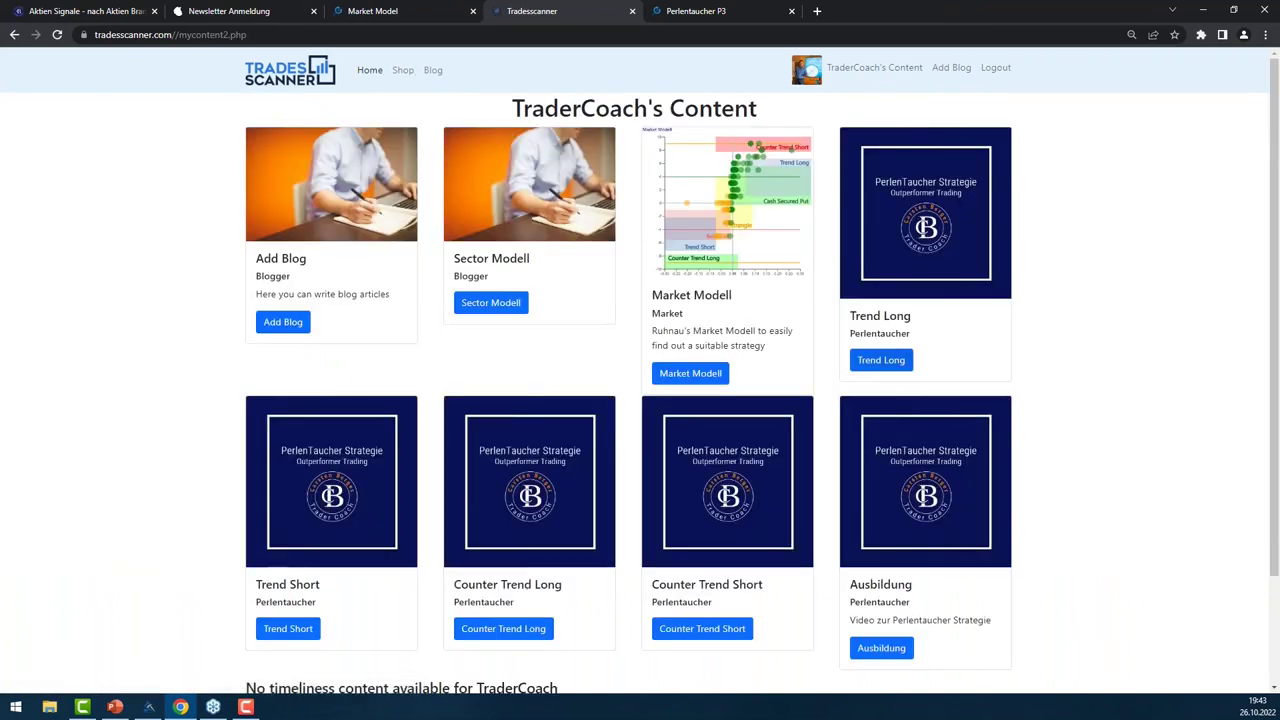
pyautogui.click(886, 364)
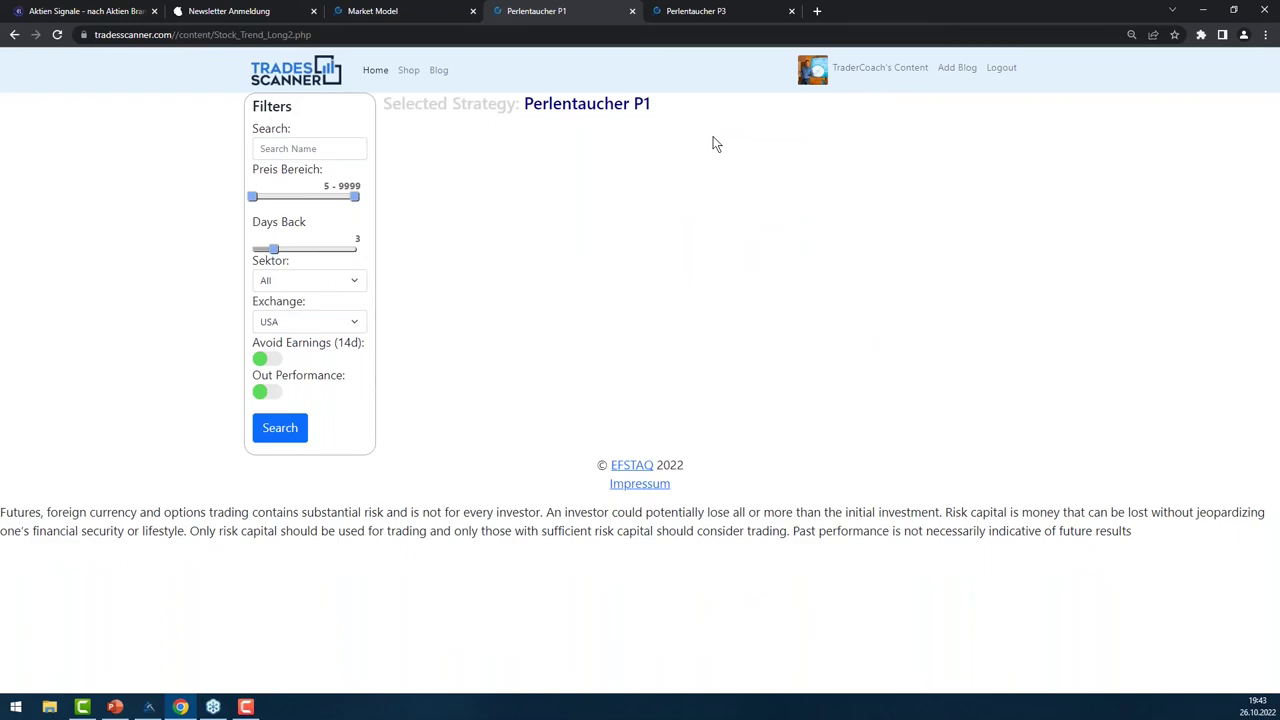
pyautogui.click(289, 281)
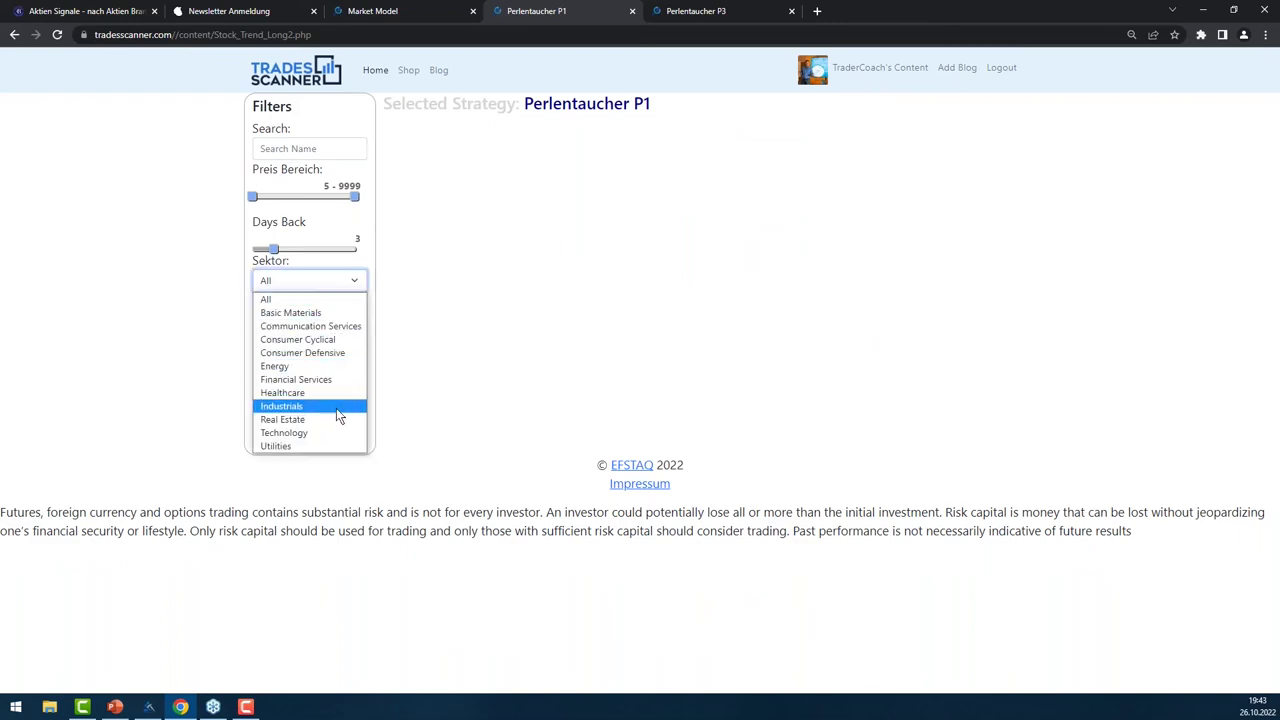
pyautogui.click(340, 354)
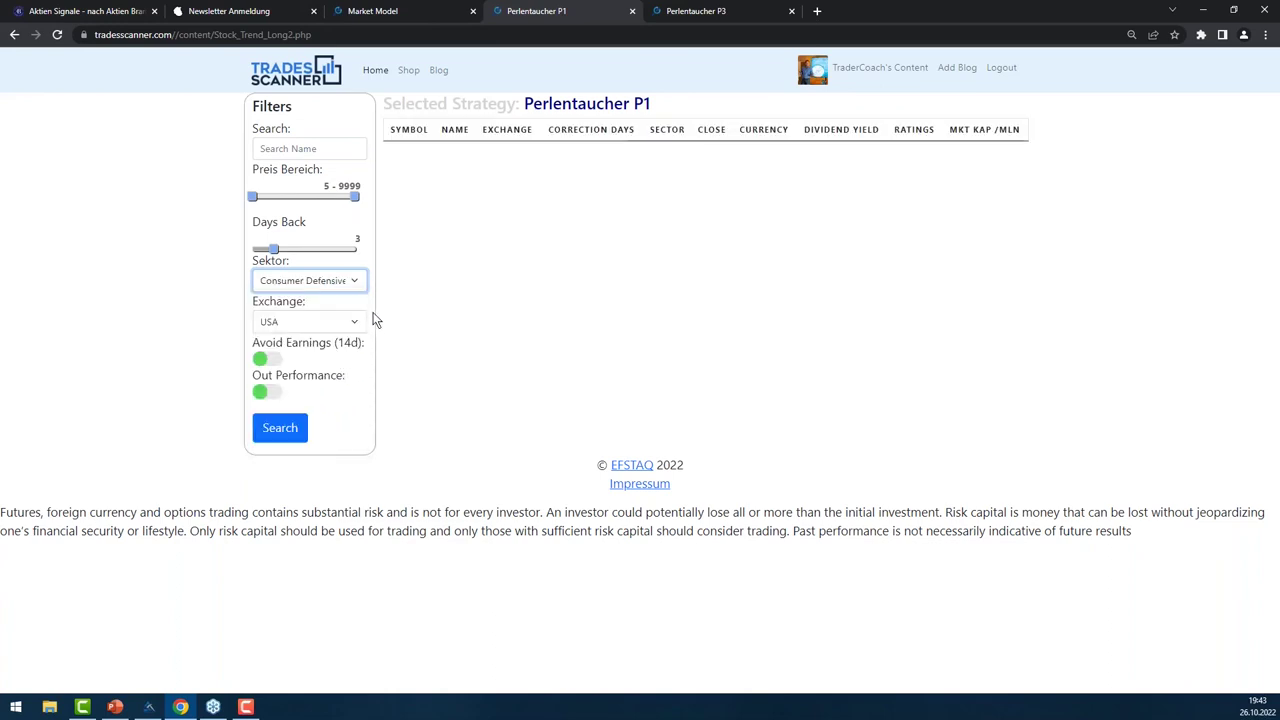
pyautogui.moveTo(274, 250); pyautogui.dragTo(321, 257)
pyautogui.click(262, 360)
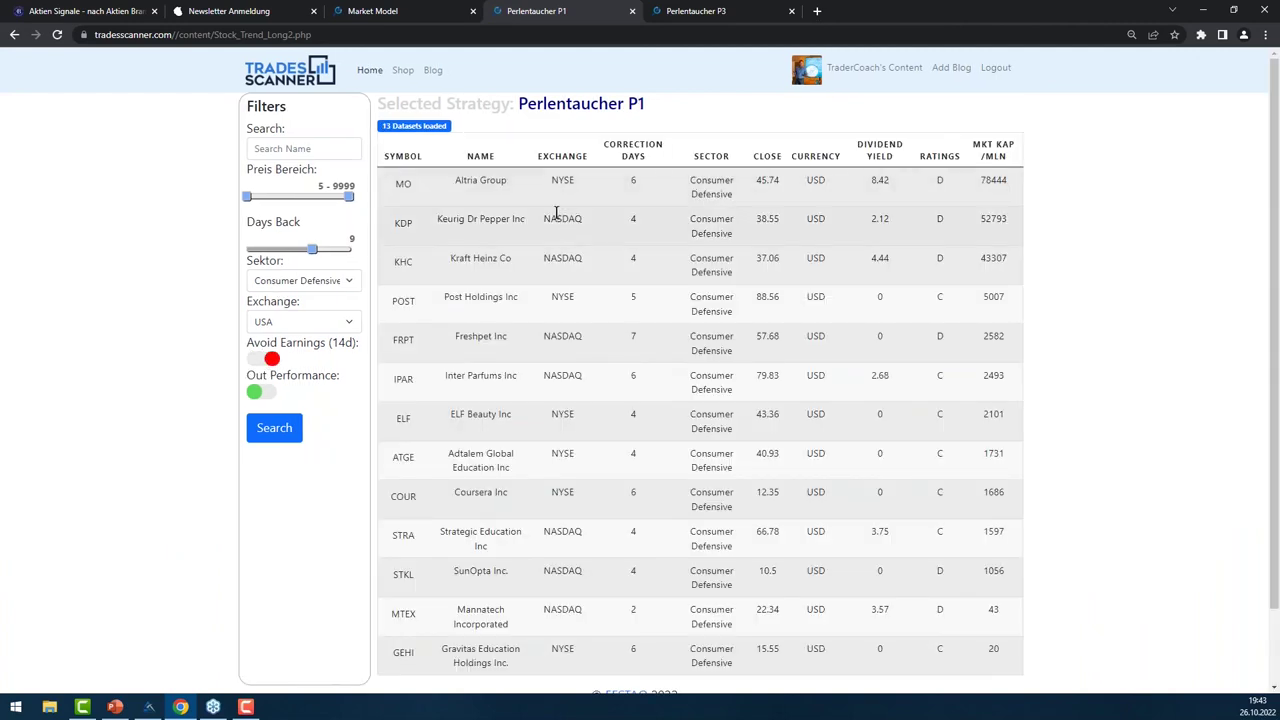
# Review the Trend Long result list and examine the recent candles on Altria Group's (MO) detail chart
pyautogui.scroll(-1, 556, 213)
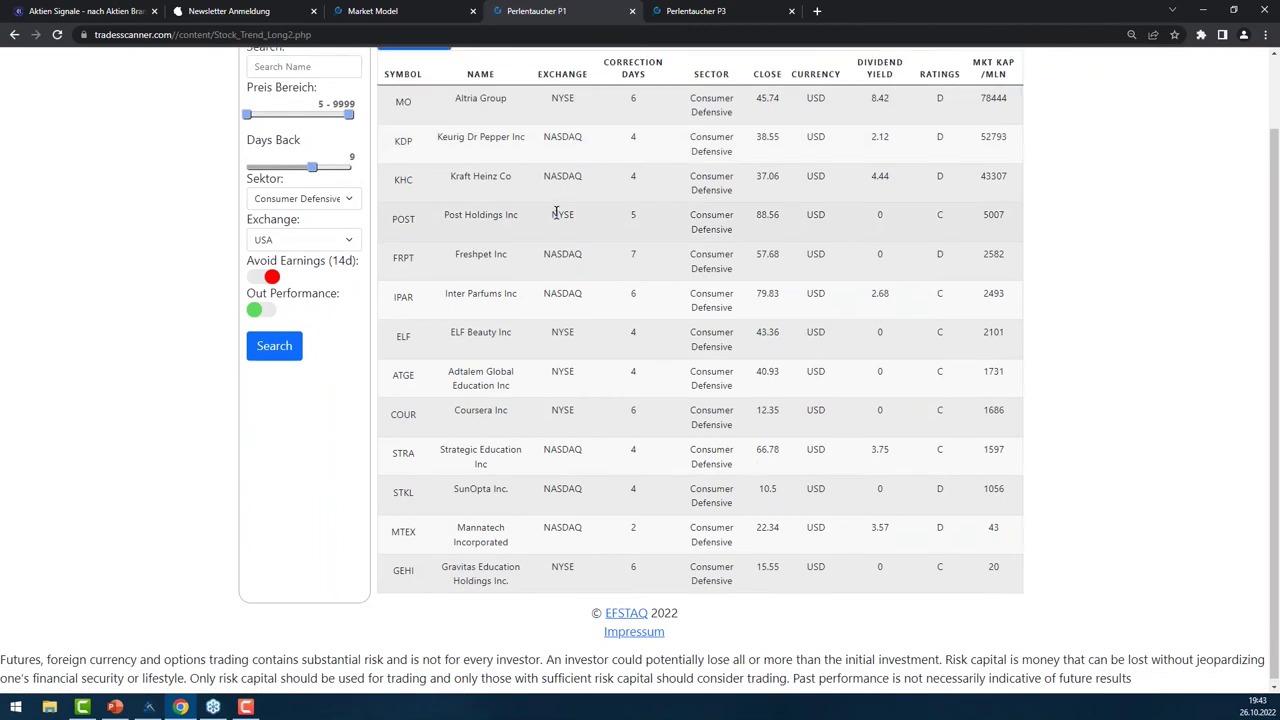
pyautogui.scroll(1, 557, 218)
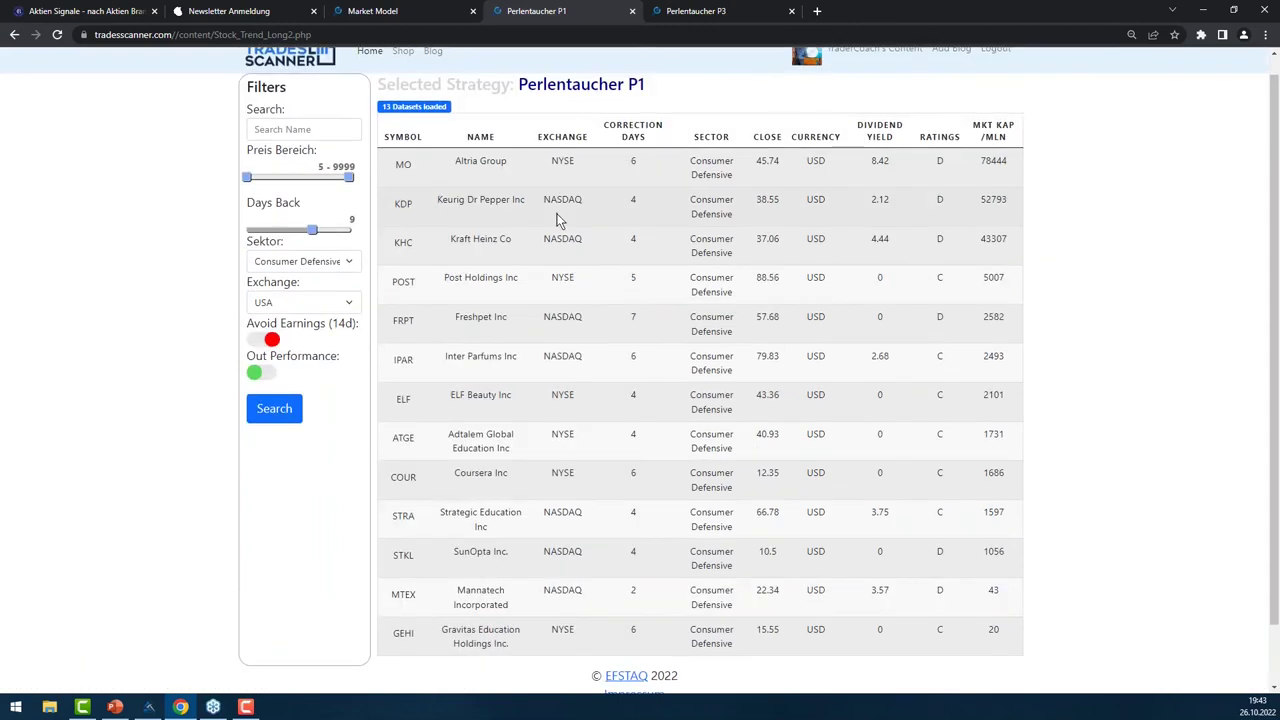
pyautogui.doubleClick(321, 167)
pyautogui.scroll(1, 405, 175)
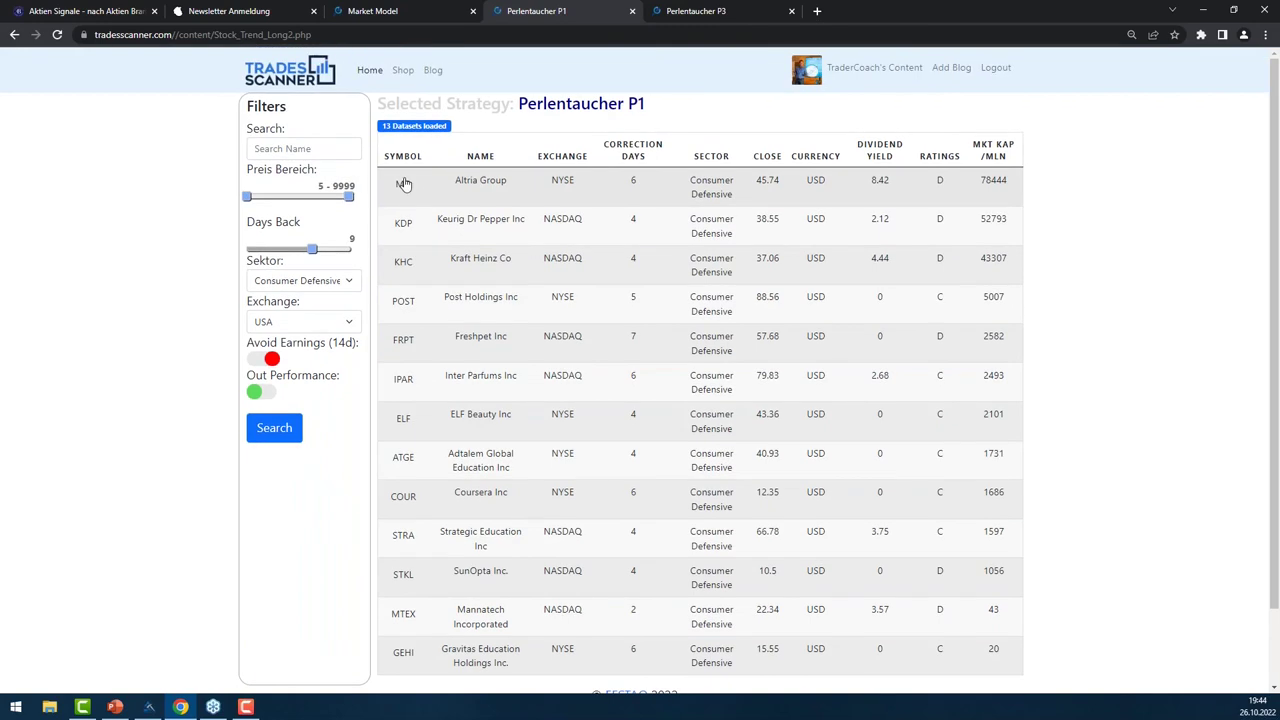
pyautogui.click(403, 183)
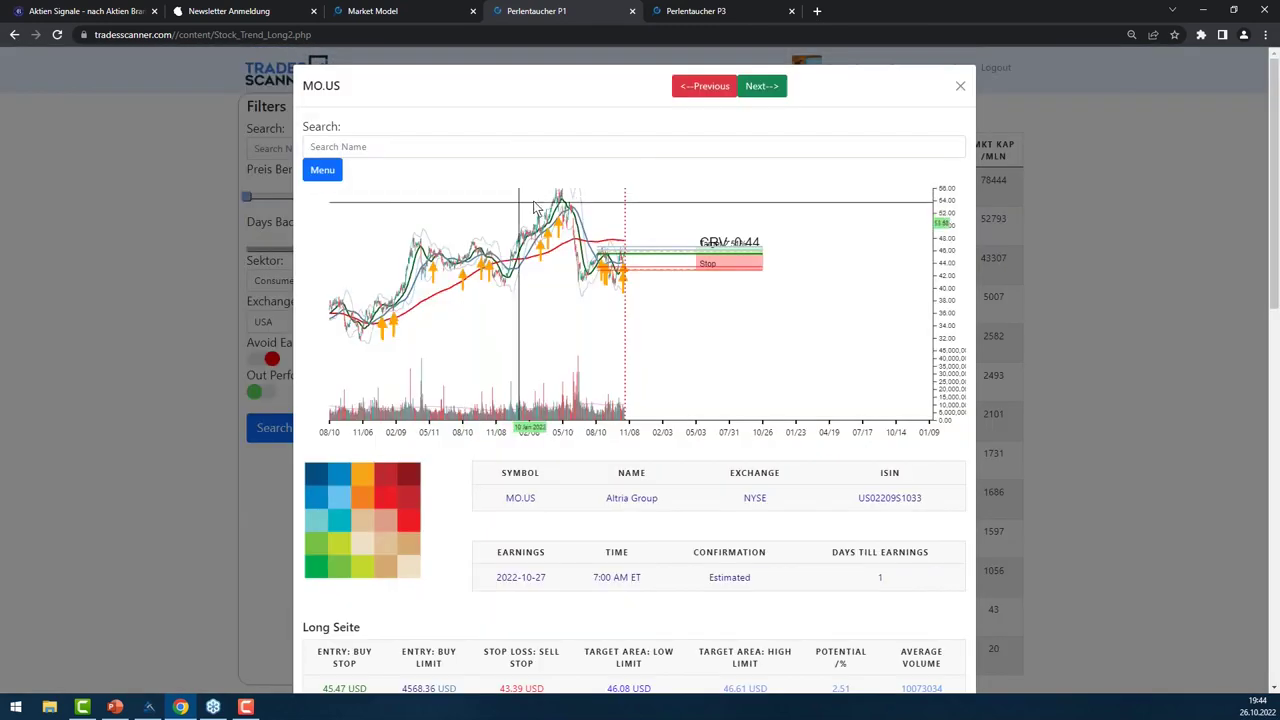
pyautogui.scroll(5, 537, 260)
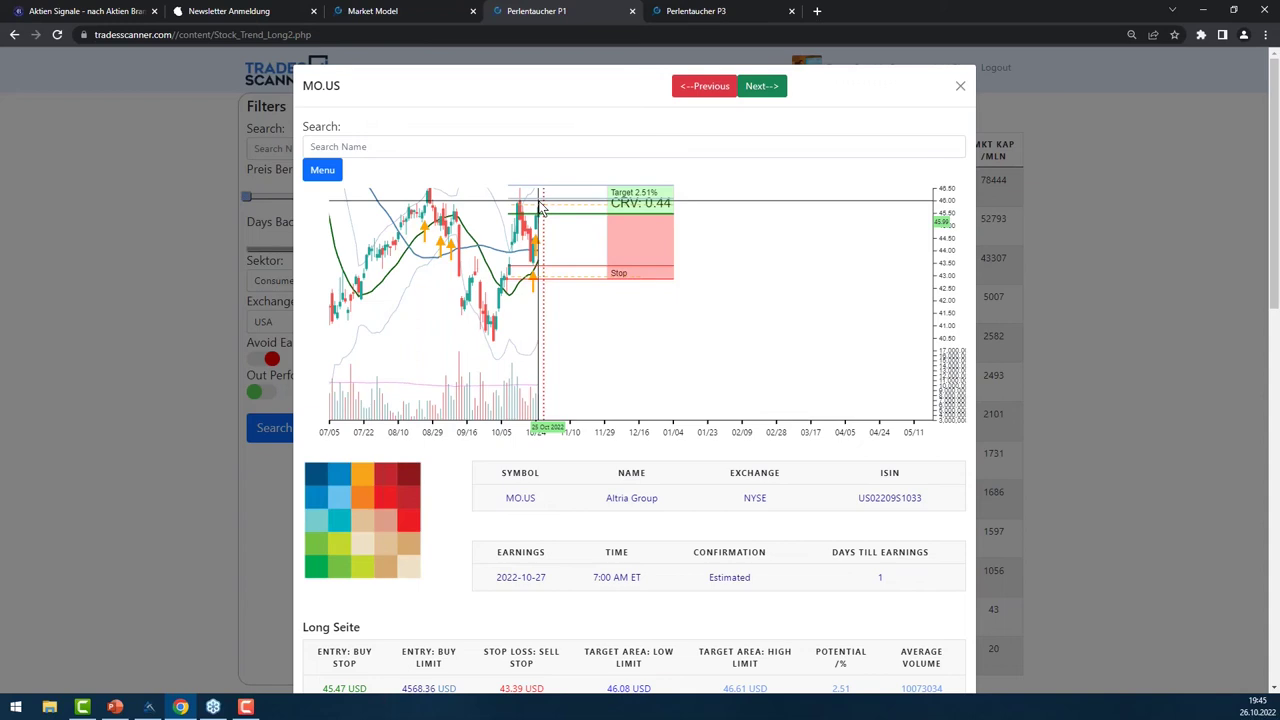
pyautogui.click(961, 85)
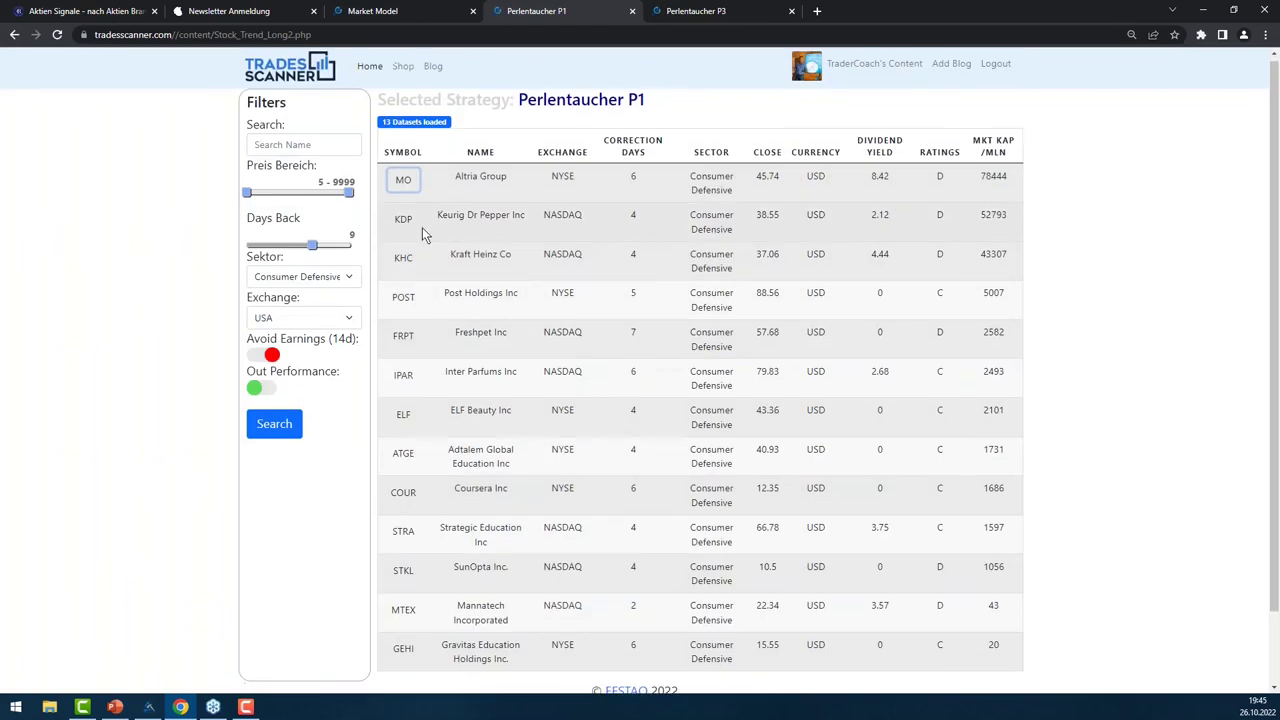
# Return to the Counter Trend Long scanner and filter it to Consumer Defensive stocks, 7 days back
pyautogui.scroll(-1, 422, 229)
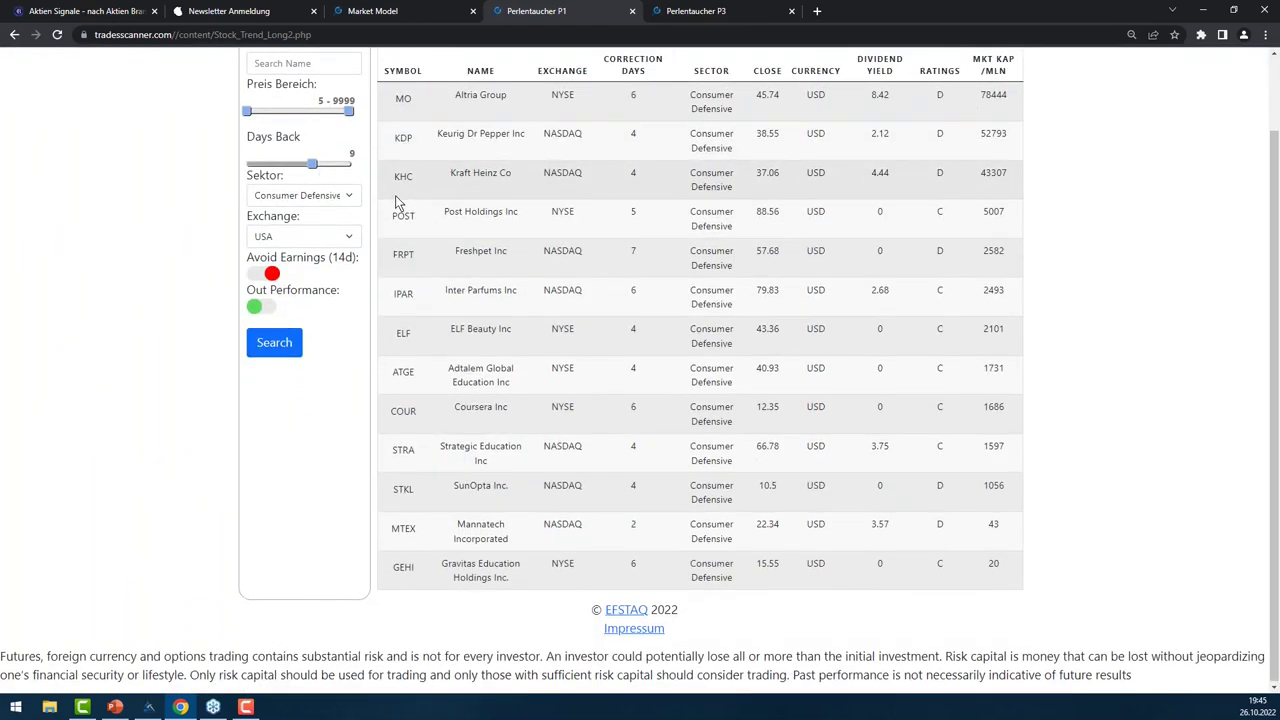
pyautogui.scroll(1, 395, 195)
pyautogui.click(874, 68)
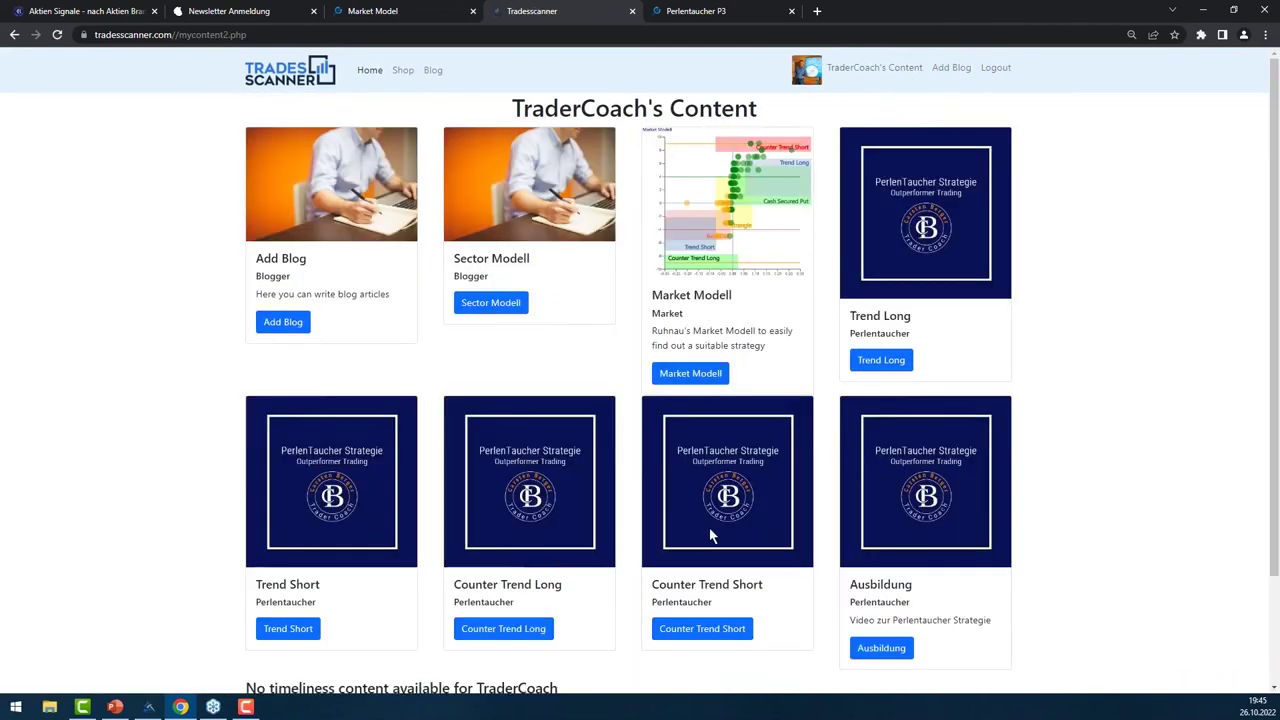
pyautogui.doubleClick(512, 643)
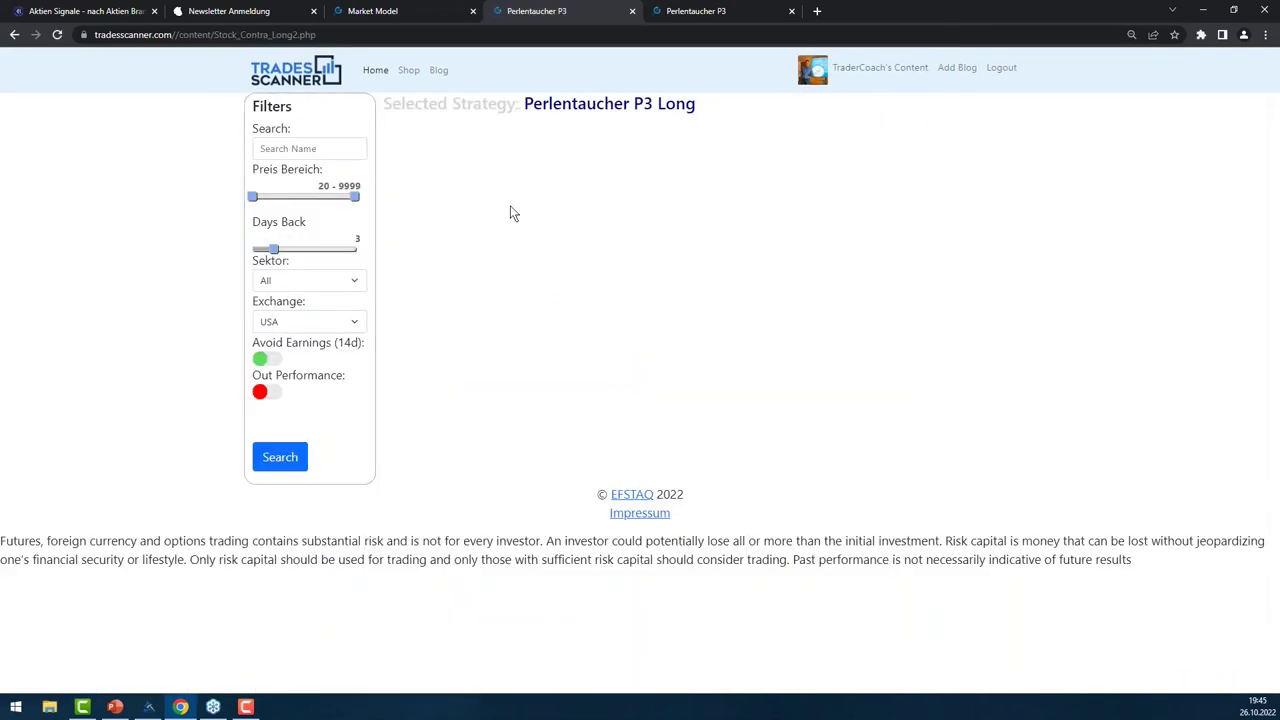
pyautogui.moveTo(274, 250); pyautogui.dragTo(298, 252)
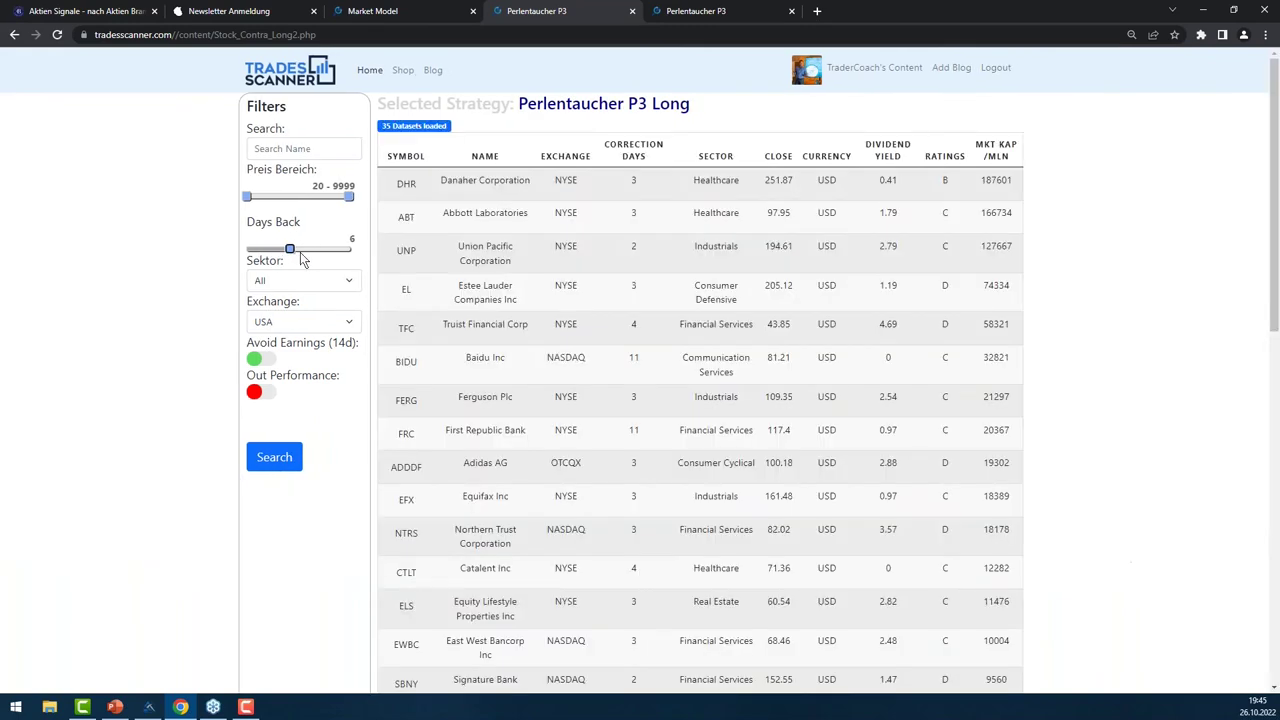
pyautogui.click(302, 252)
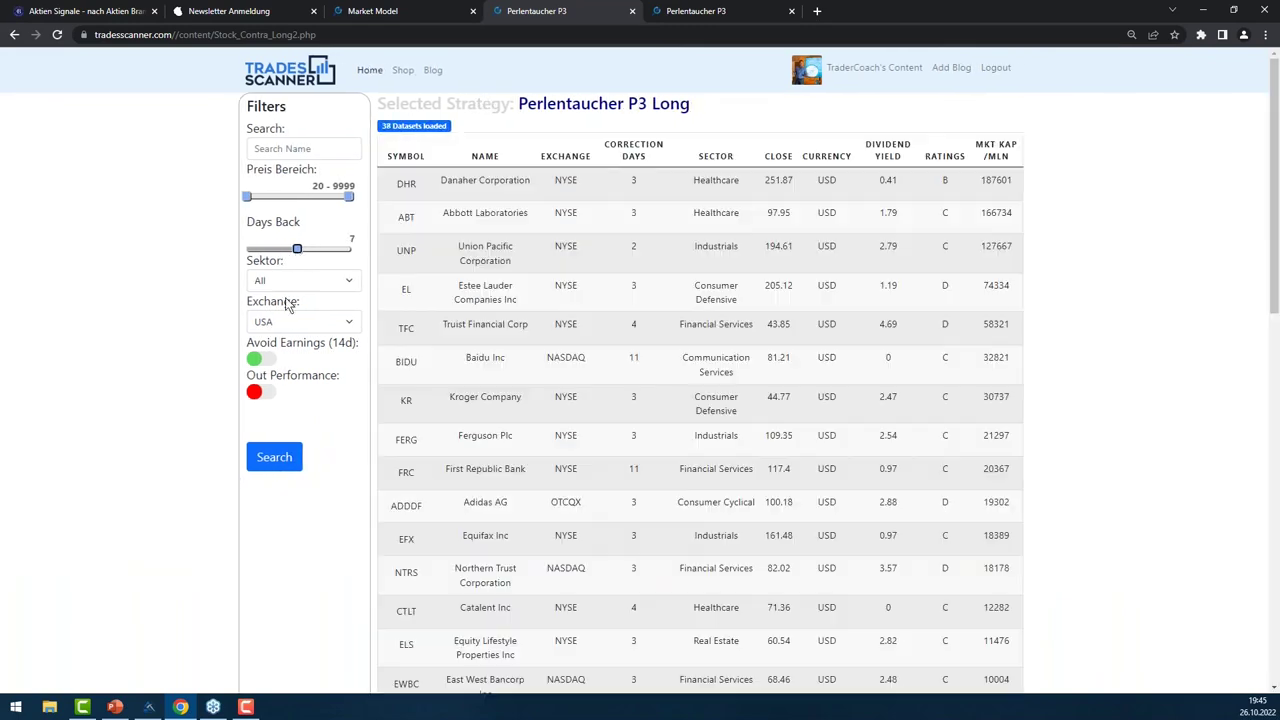
pyautogui.click(302, 284)
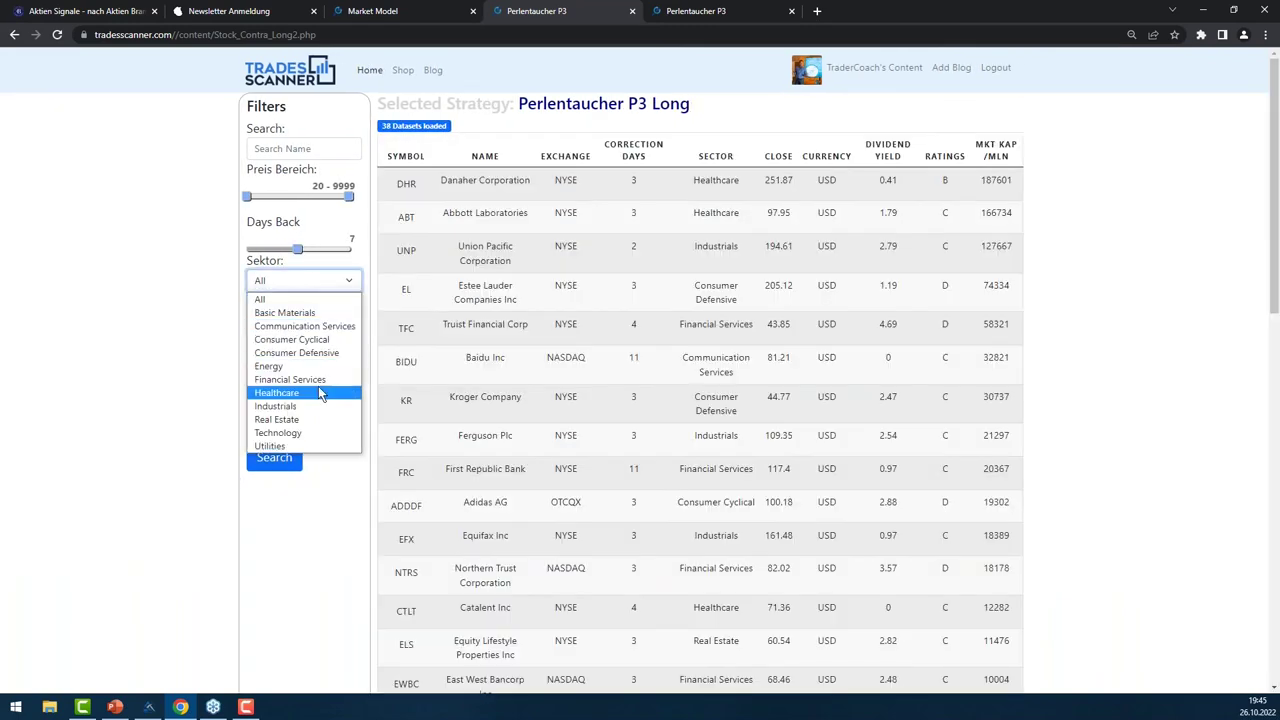
pyautogui.click(326, 352)
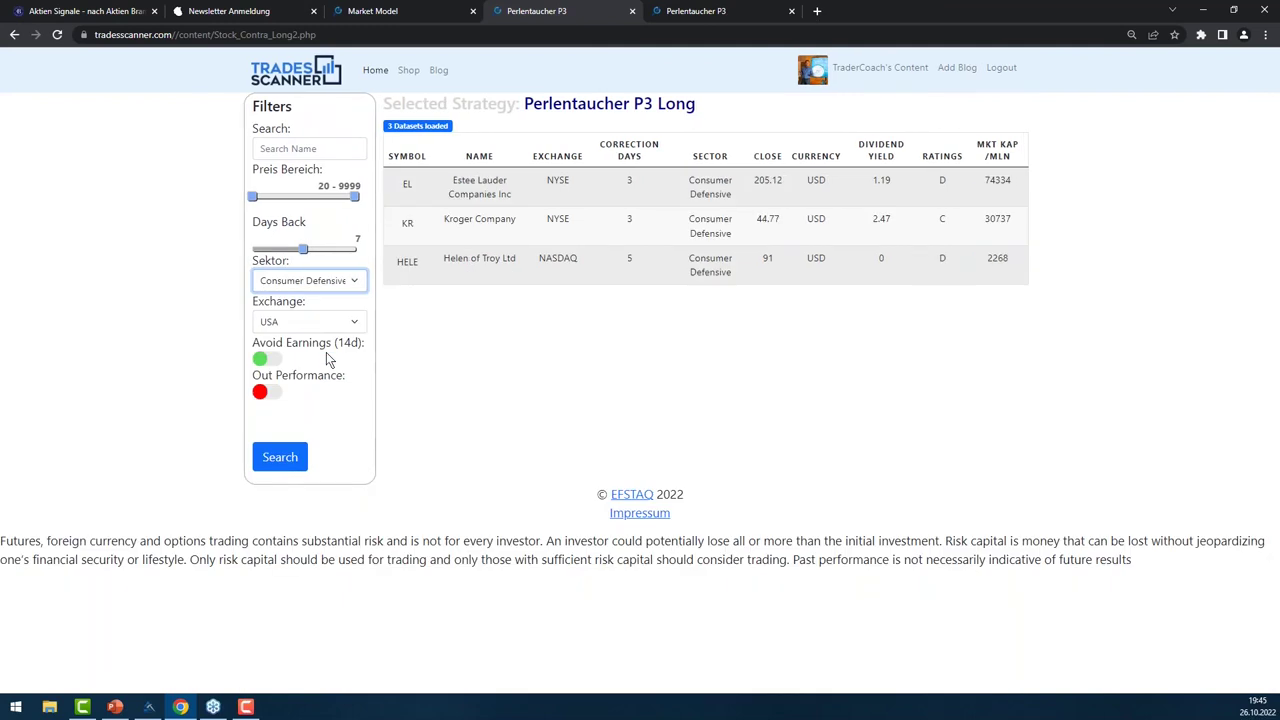
# Extend the look-back period to 9 days and enable the Out Performance filter
pyautogui.click(307, 260)
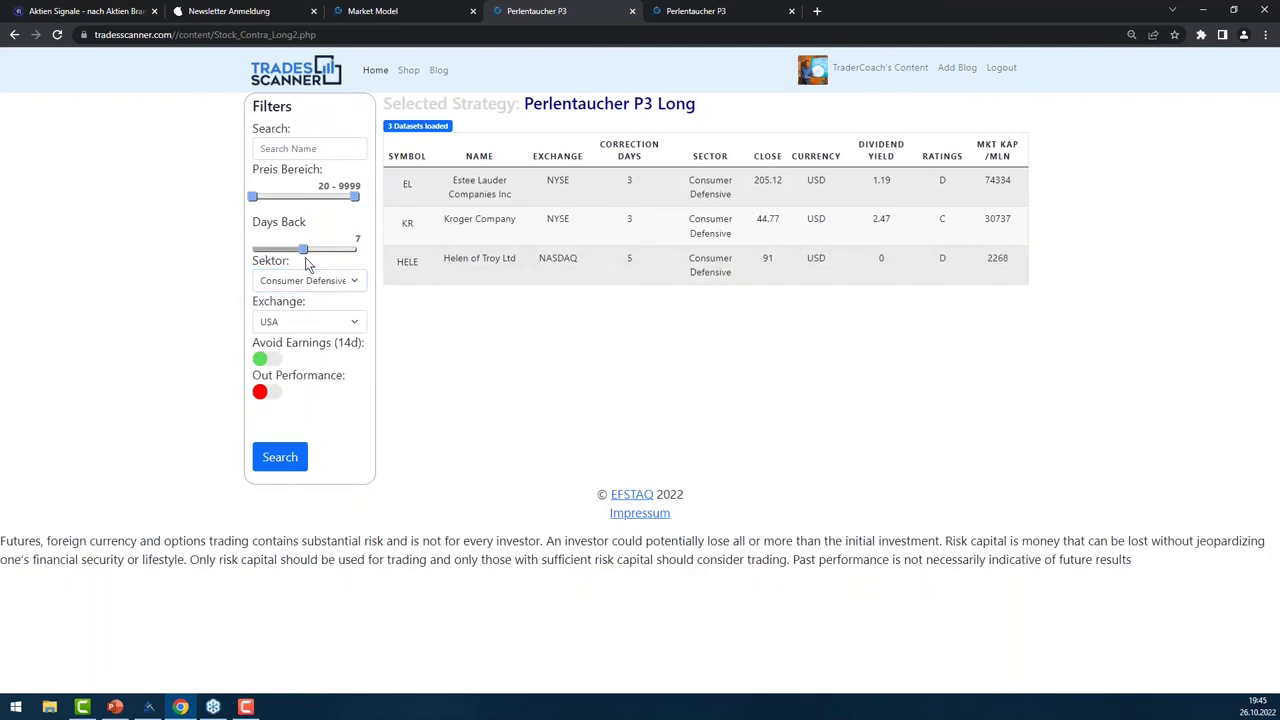
pyautogui.moveTo(307, 260); pyautogui.dragTo(314, 261)
pyautogui.tripleClick(314, 260)
pyautogui.moveTo(314, 260); pyautogui.dragTo(320, 261)
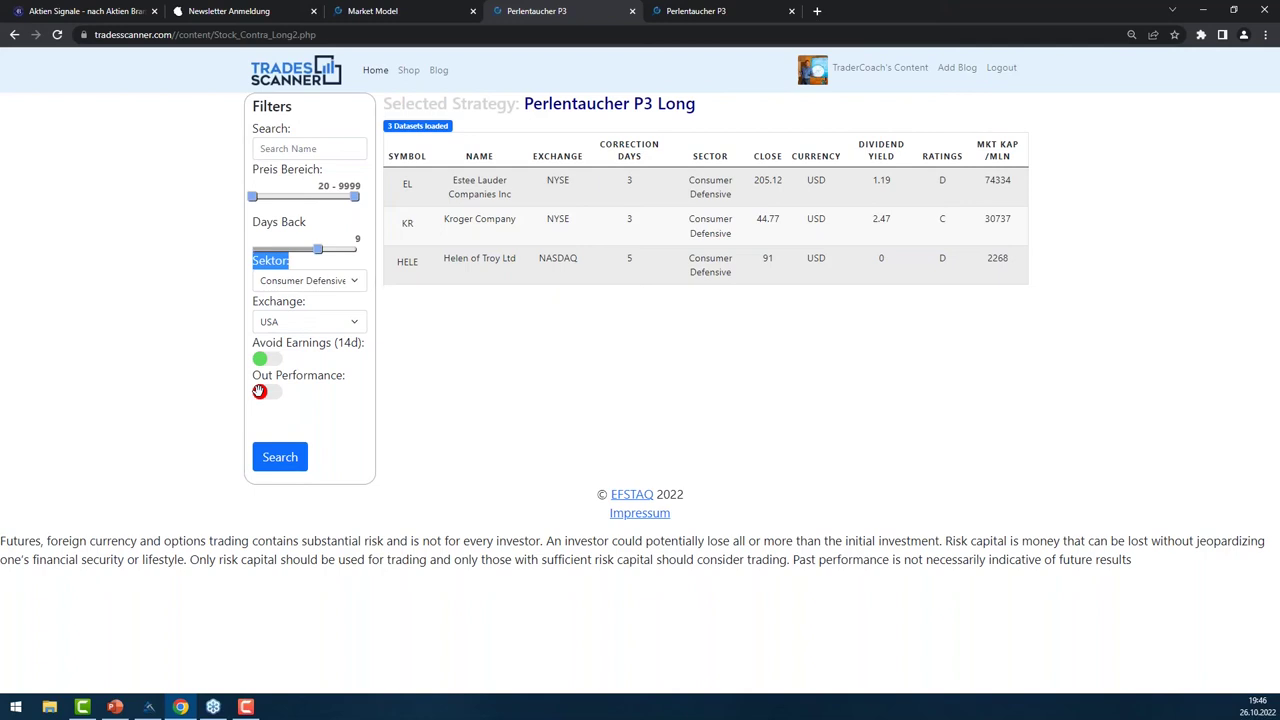
pyautogui.click(273, 402)
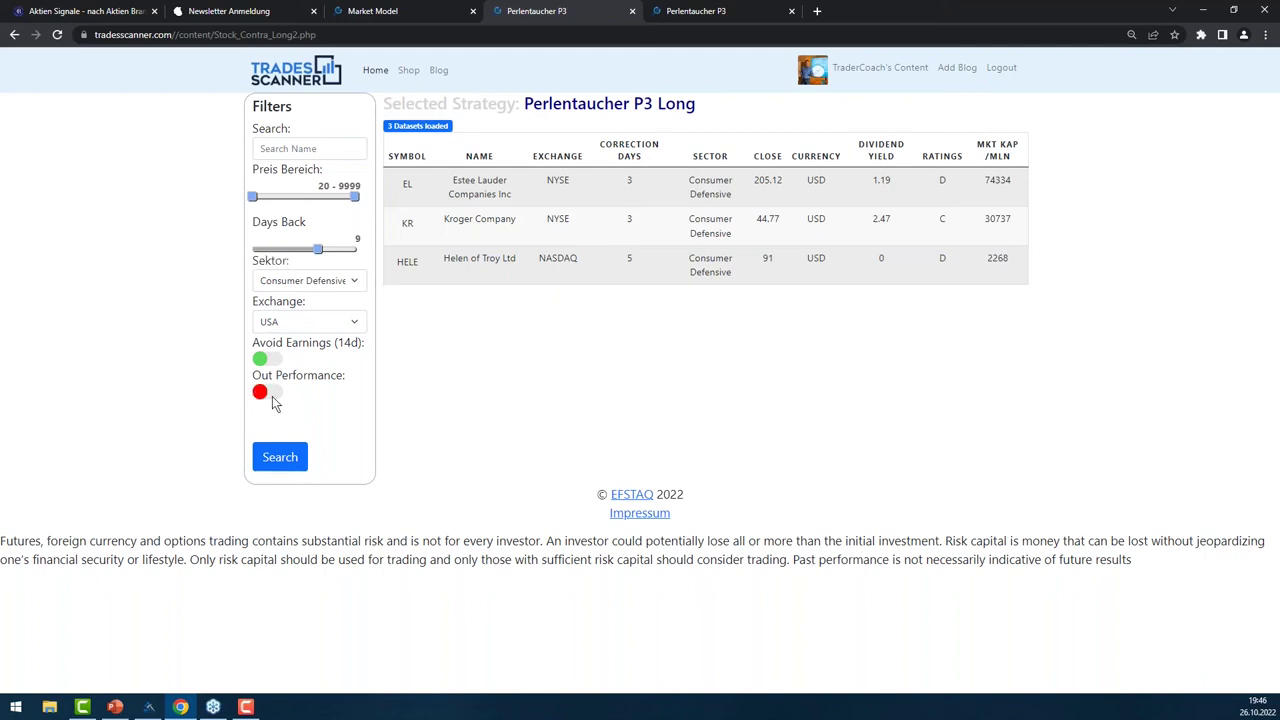
pyautogui.click(264, 391)
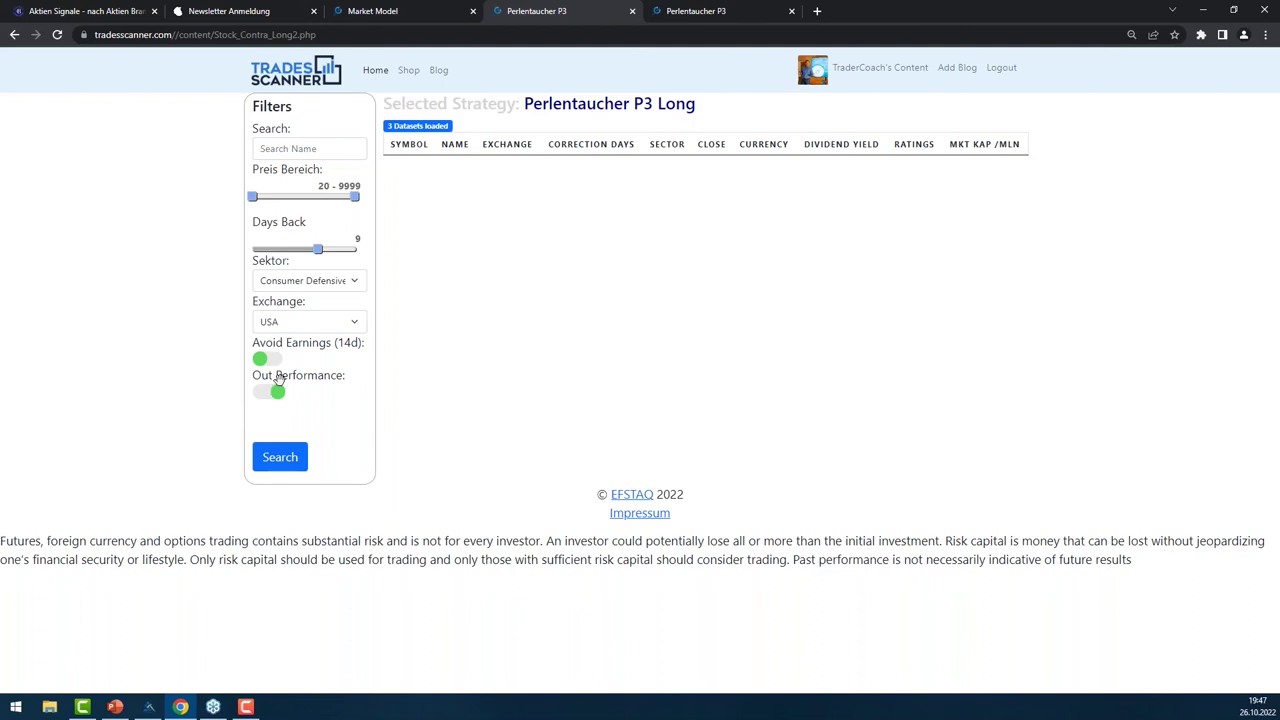
# Set the sector filter to All, disable Out Performance and run the Counter Trend Long search
pyautogui.click(360, 283)
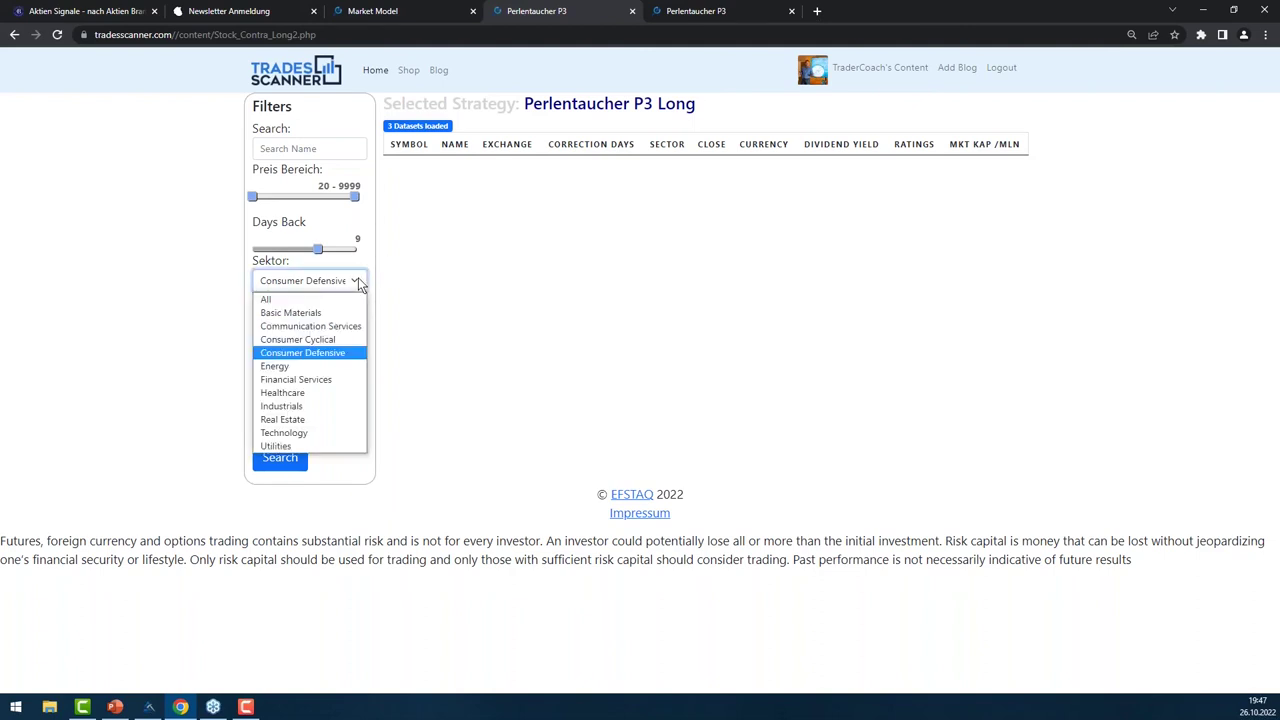
pyautogui.click(307, 304)
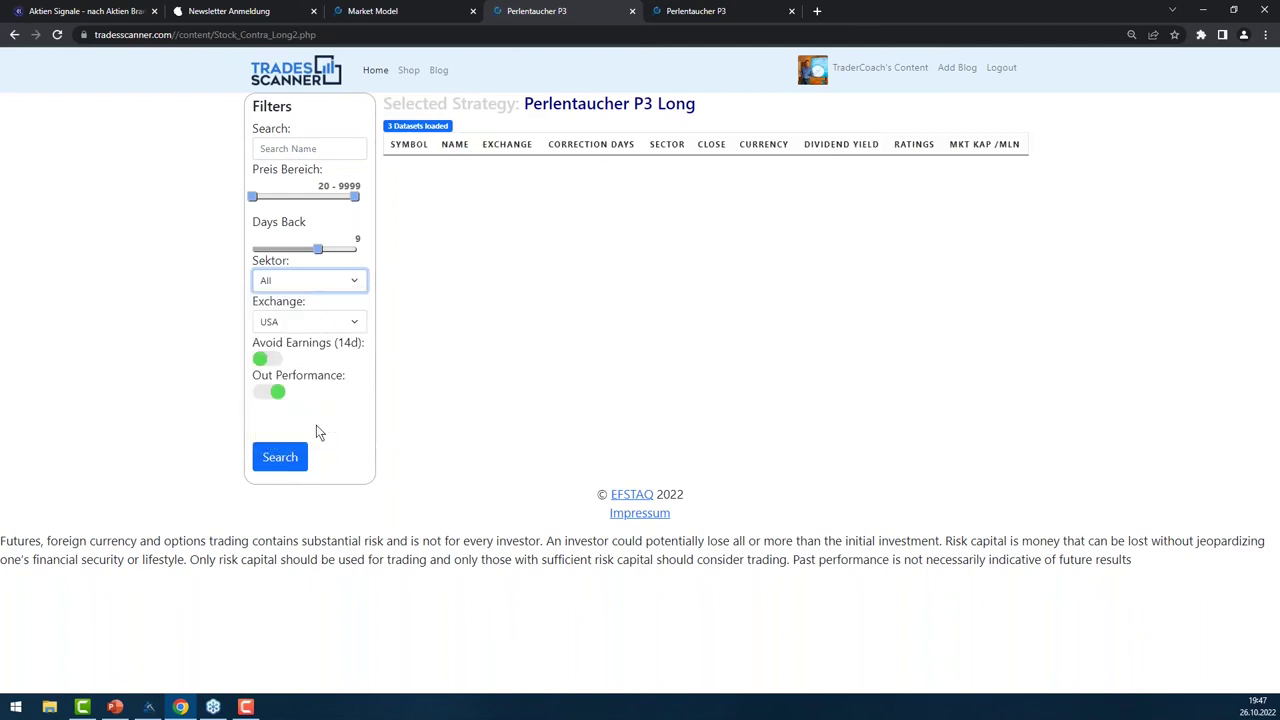
pyautogui.click(276, 393)
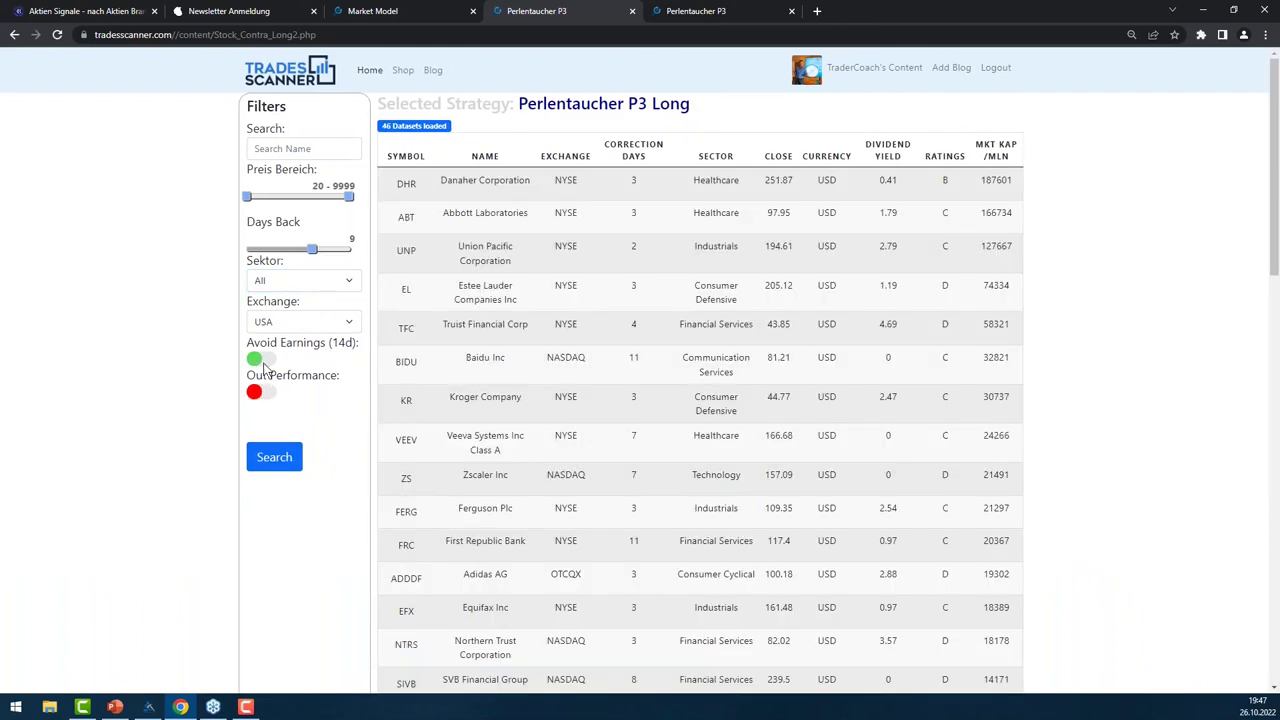
pyautogui.click(285, 463)
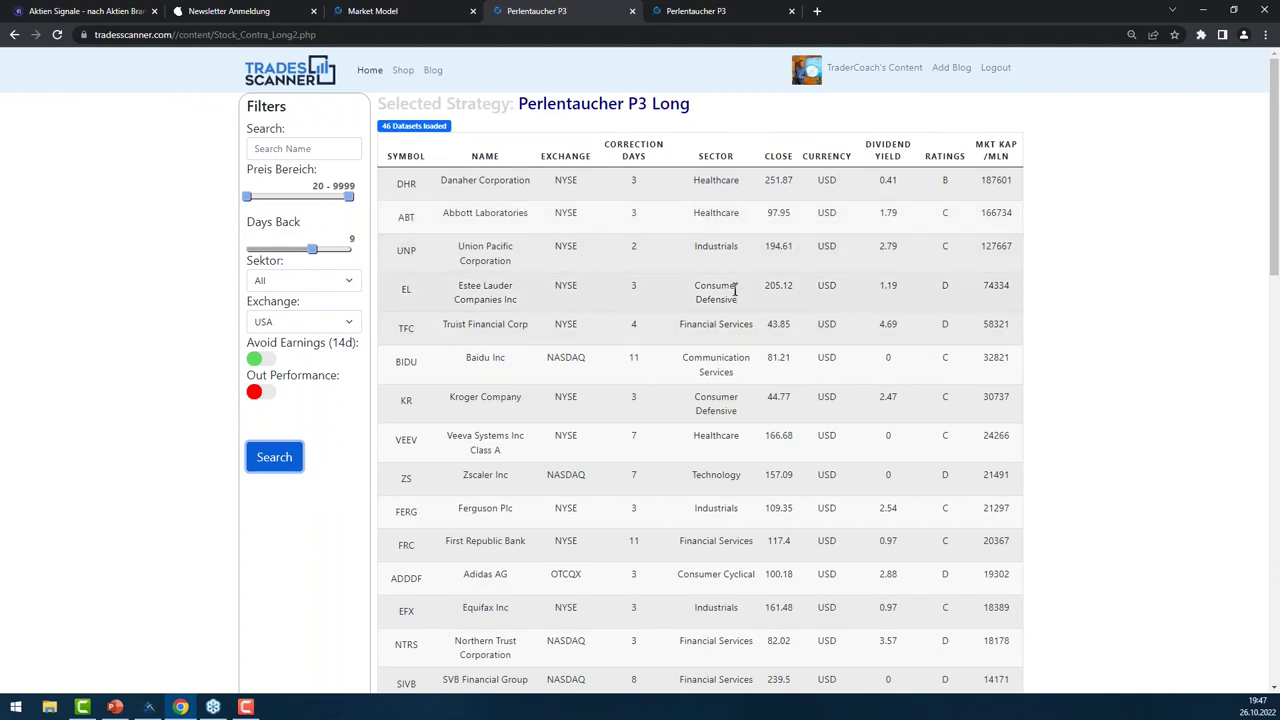
# Review the full Counter Trend Long result list for all sectors, comparing correction days, sectors and ratings
pyautogui.scroll(-3, 735, 290)
pyautogui.scroll(-3, 745, 301)
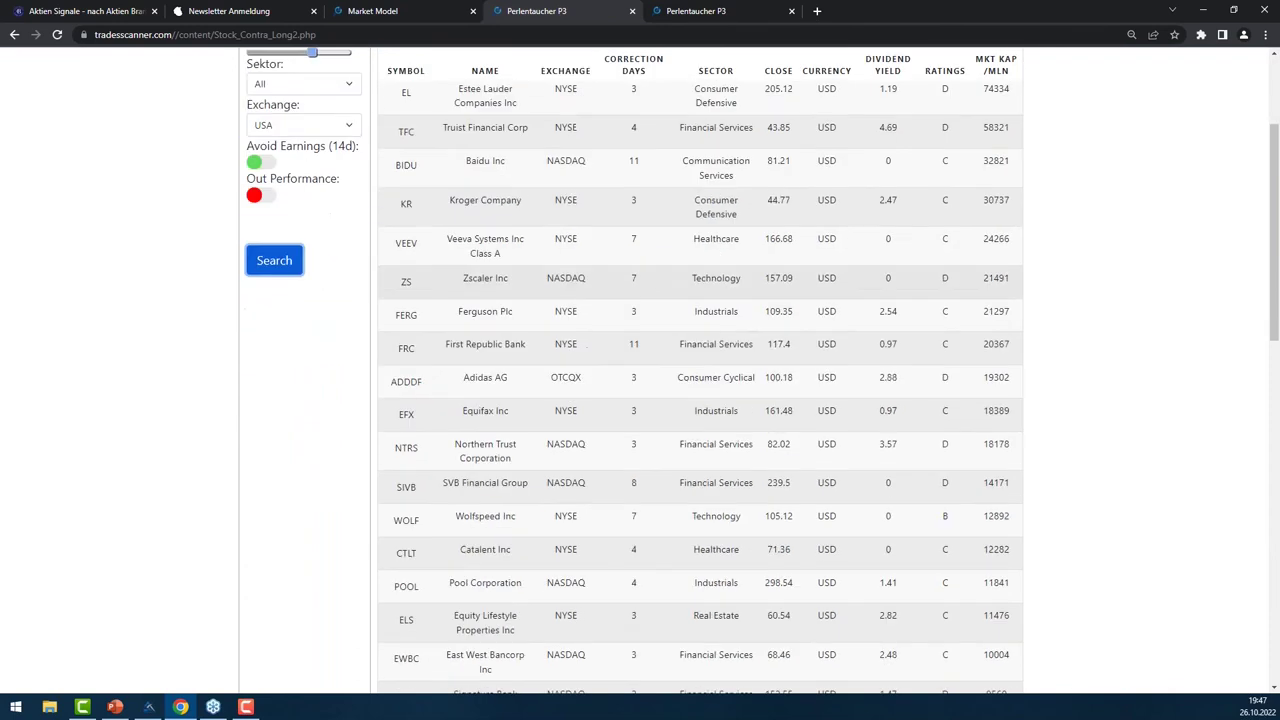
pyautogui.scroll(-3, 745, 301)
pyautogui.scroll(-1, 749, 303)
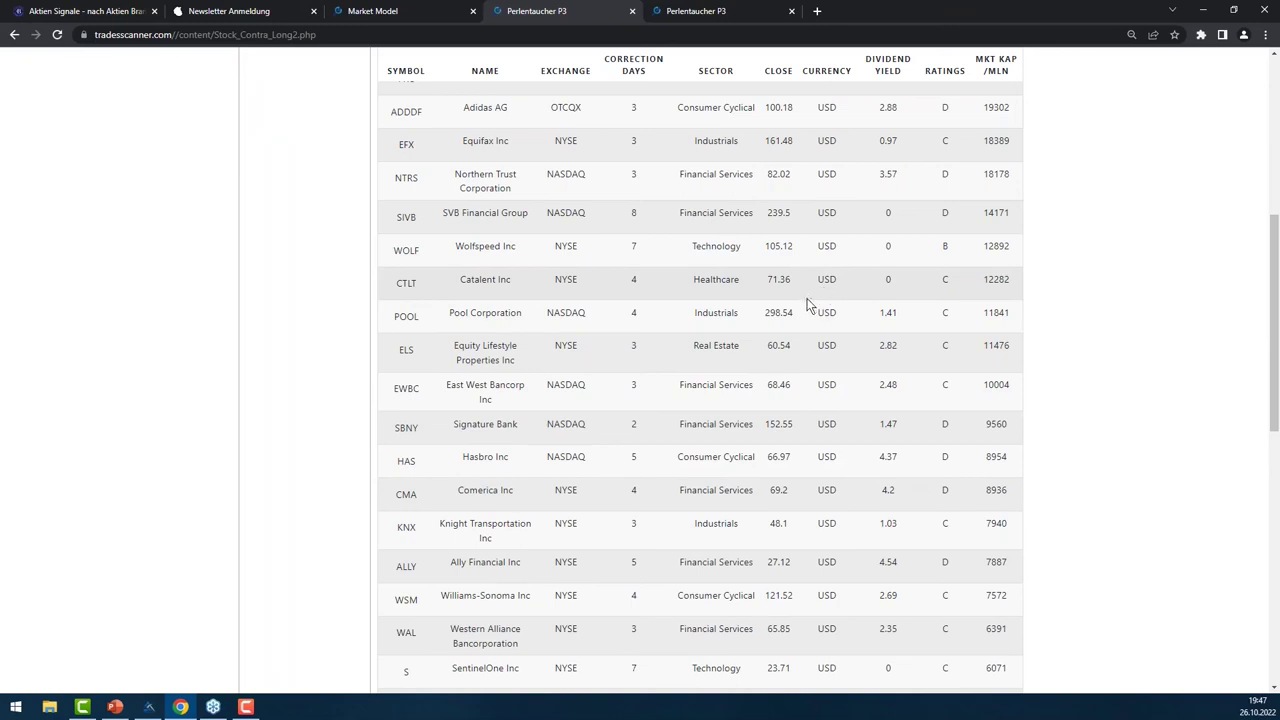
pyautogui.scroll(-8, 801, 305)
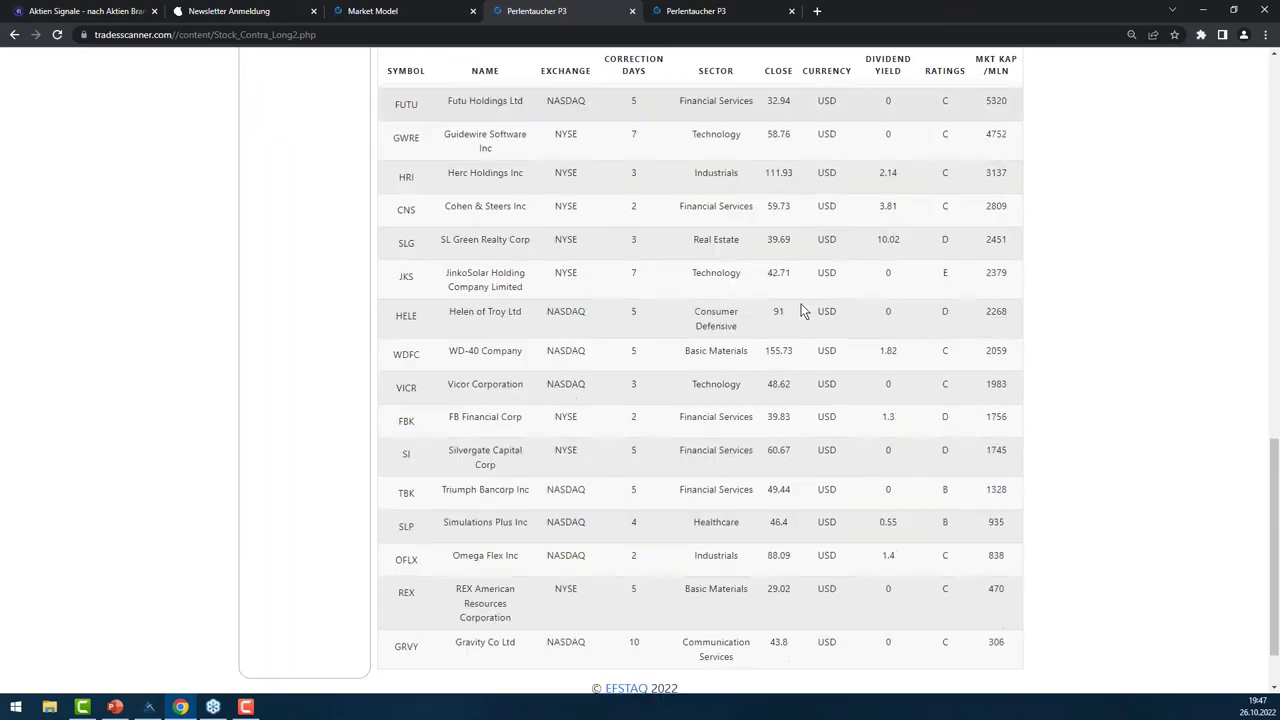
pyautogui.scroll(-1, 803, 305)
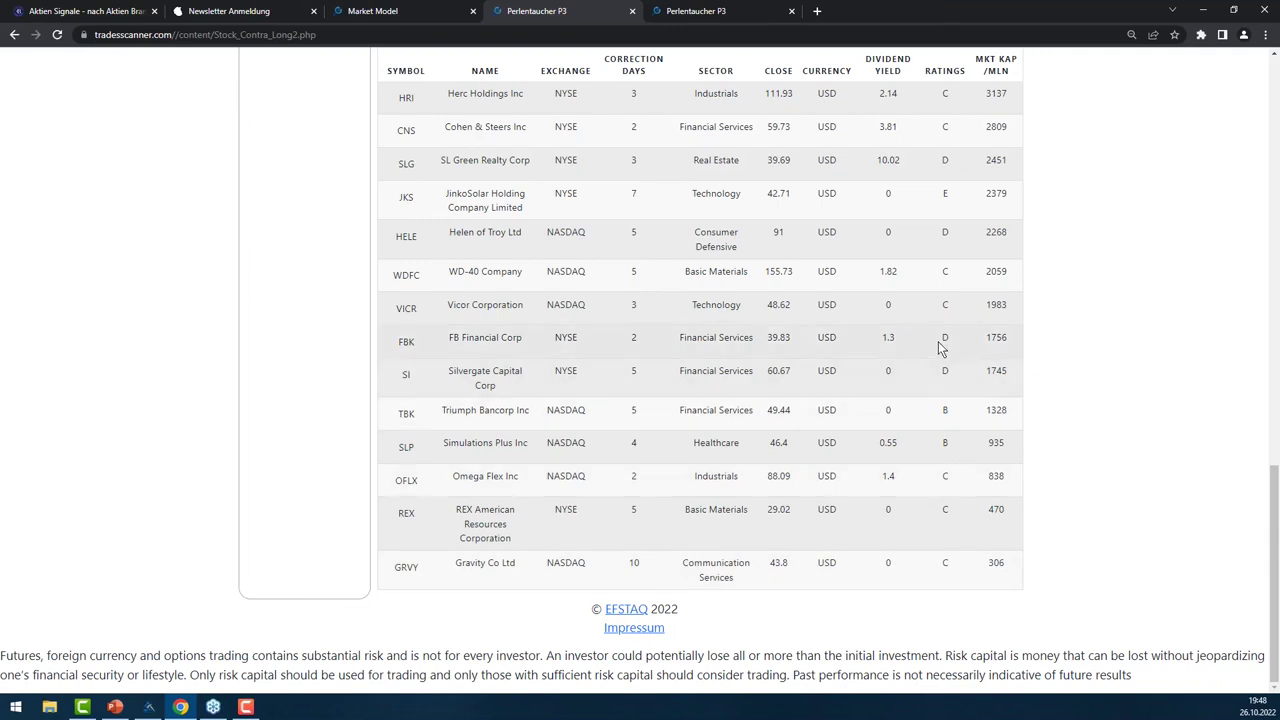
pyautogui.scroll(2, 937, 308)
pyautogui.scroll(10, 937, 302)
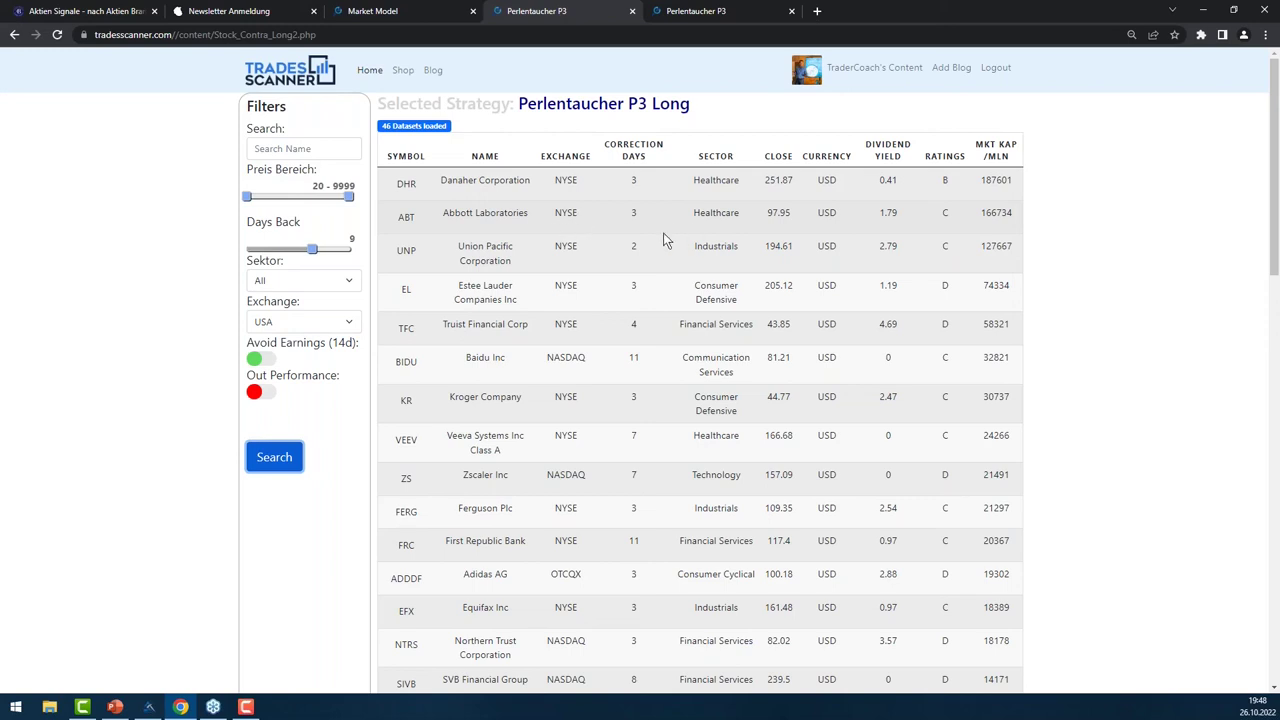
# Shorten the look-back period to 1 day and rerun the Counter Trend Long search
pyautogui.click(310, 257)
pyautogui.moveTo(310, 257); pyautogui.dragTo(258, 259)
pyautogui.click(286, 458)
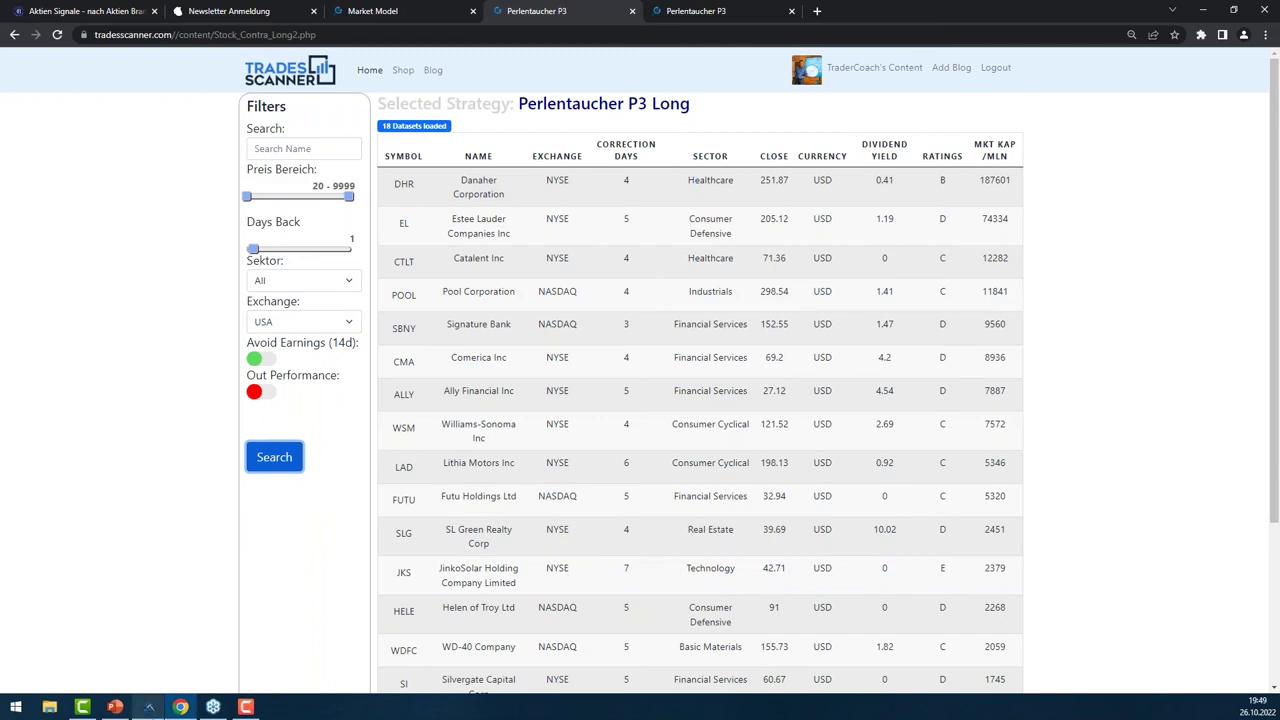
# Switch to AgenaTrader, open the Health Care ETF (XLV) daily chart and trace the October up-legs and the pullback between them
pyautogui.click(148, 708)
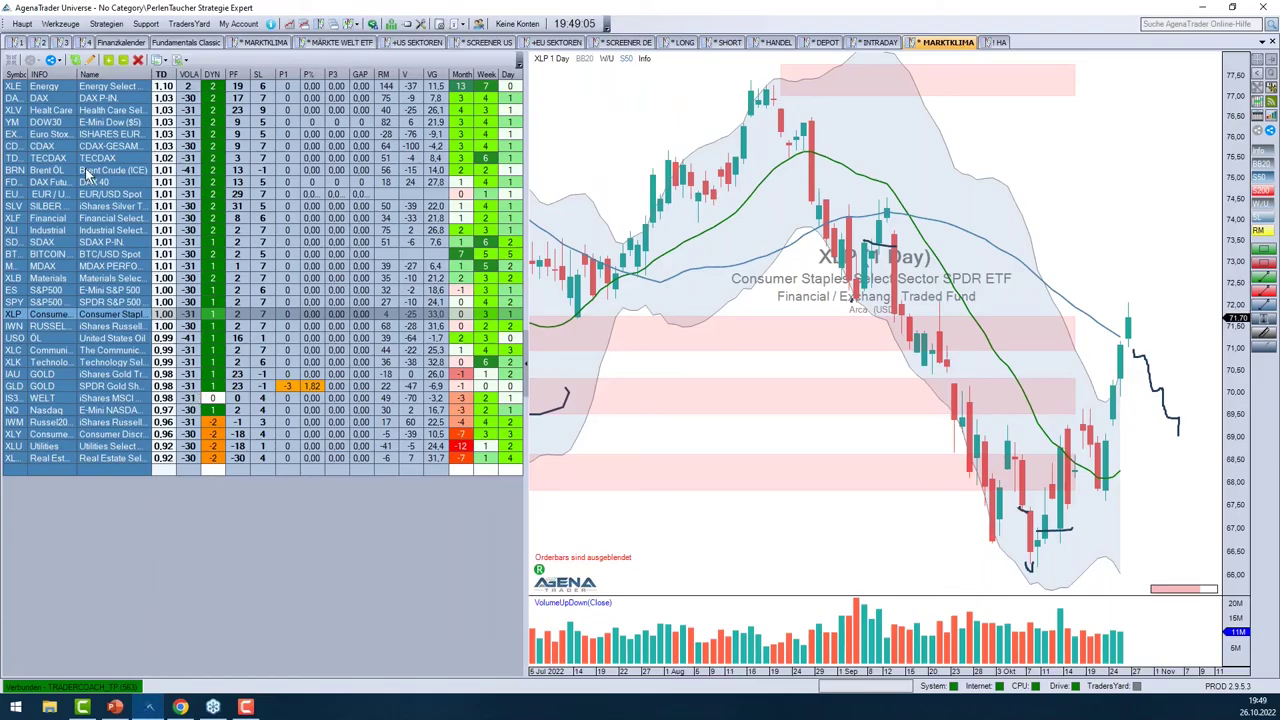
pyautogui.click(105, 112)
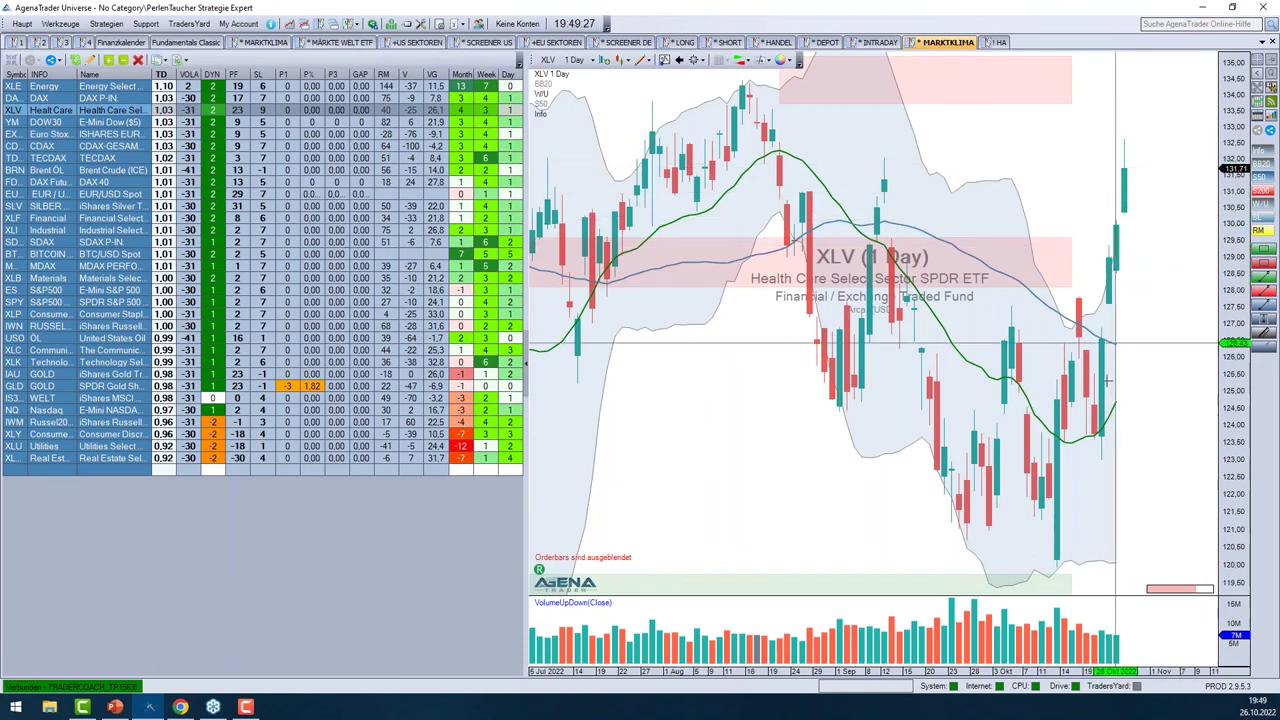
pyautogui.moveTo(1100, 446); pyautogui.dragTo(1130, 160)
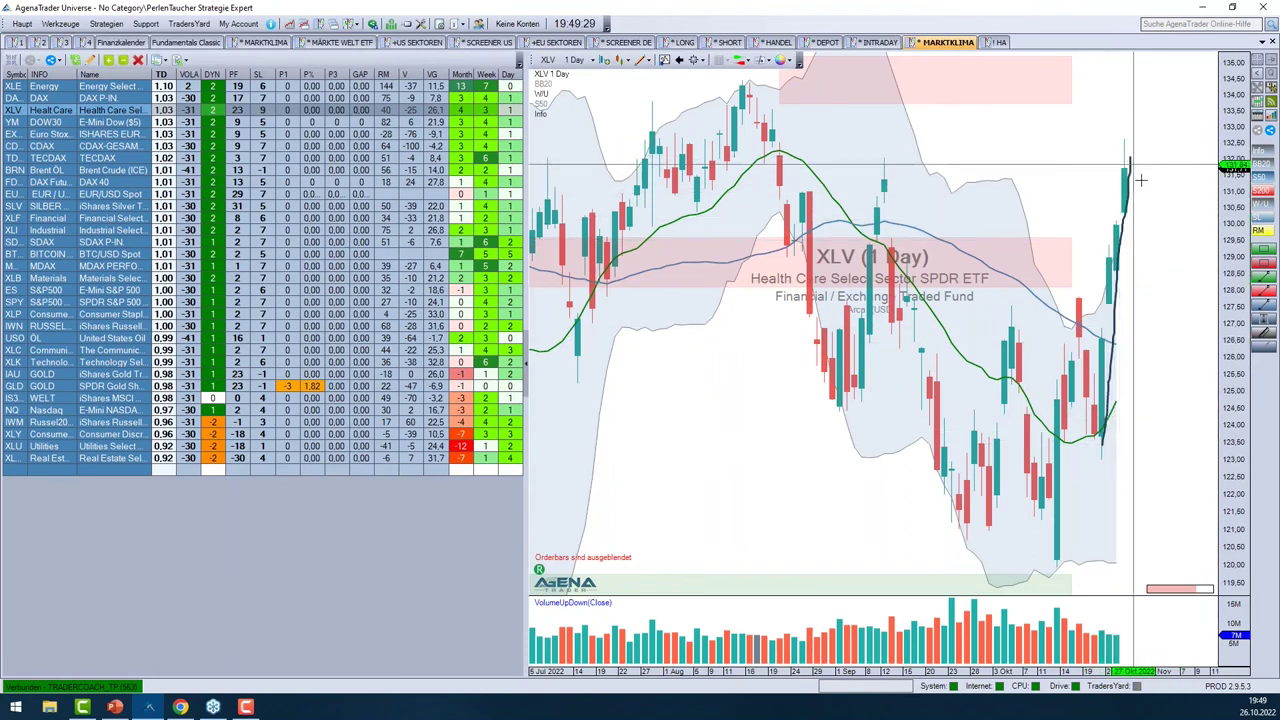
pyautogui.moveTo(1056, 562); pyautogui.dragTo(1073, 296)
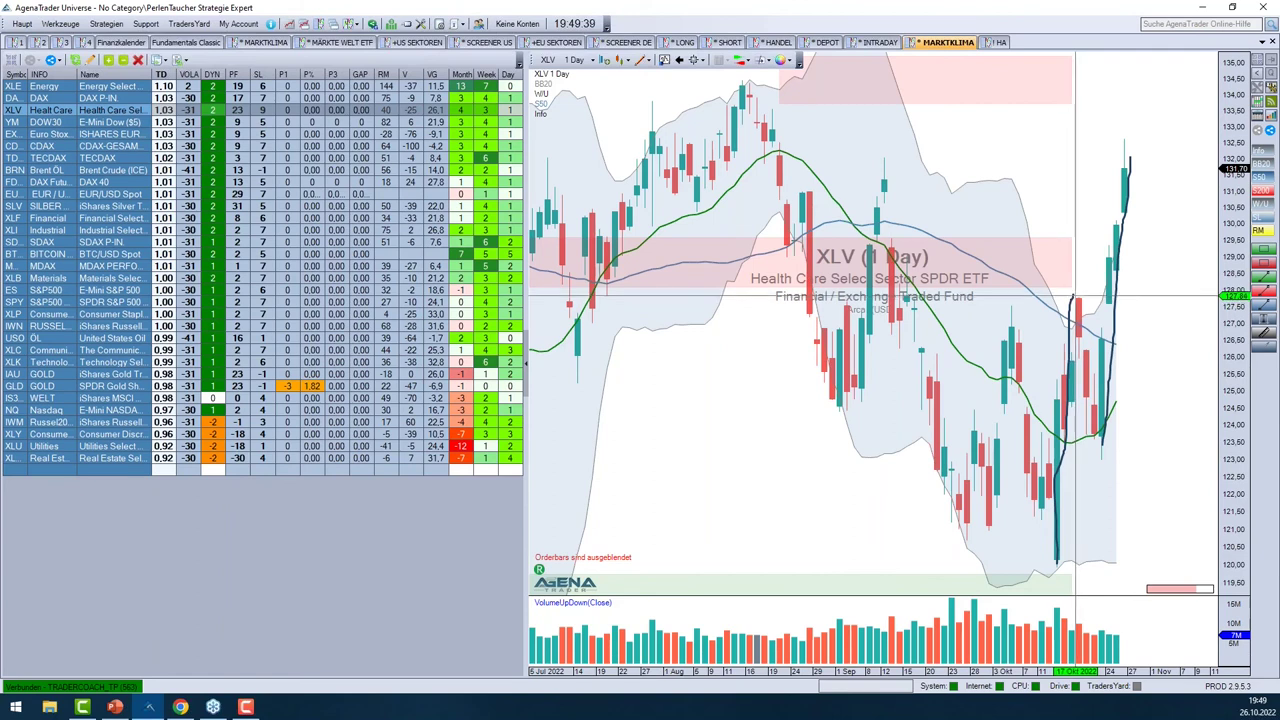
pyautogui.moveTo(1074, 296); pyautogui.dragTo(1091, 388)
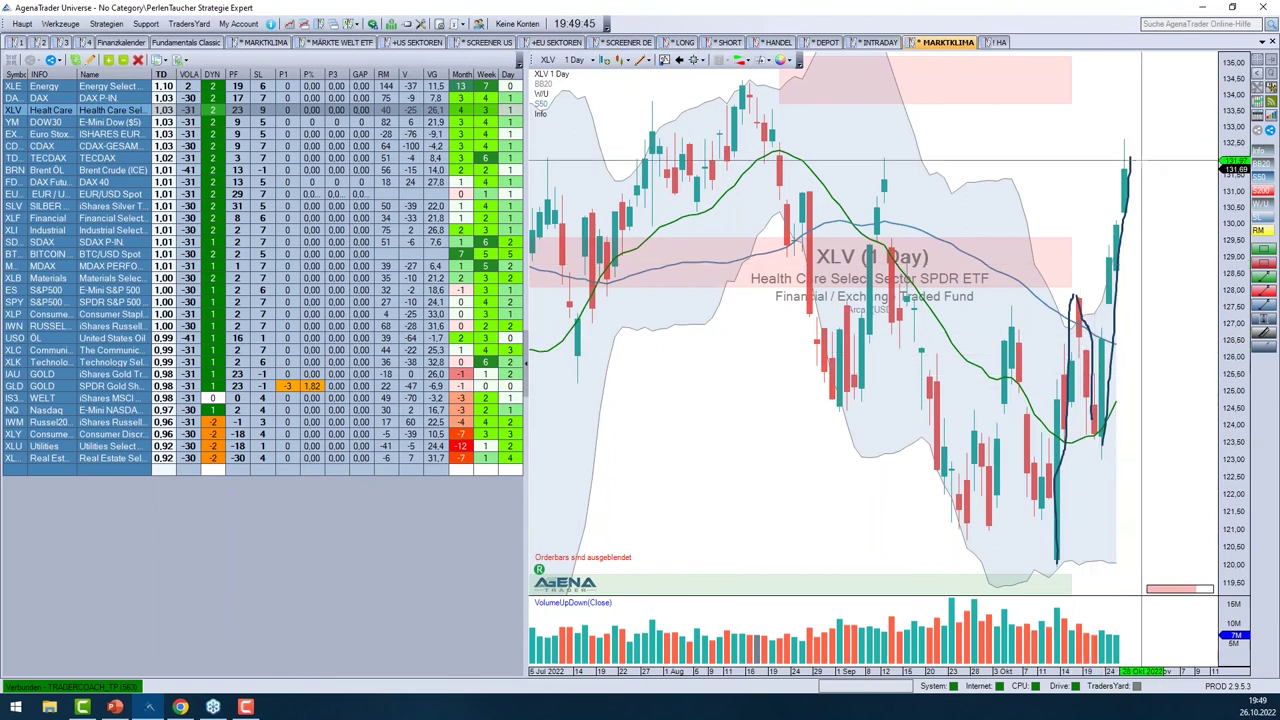
# Sketch a possible falling correction from XLV's latest high and a horizontal support line at about 125.8
pyautogui.moveTo(1130, 157); pyautogui.dragTo(1163, 270)
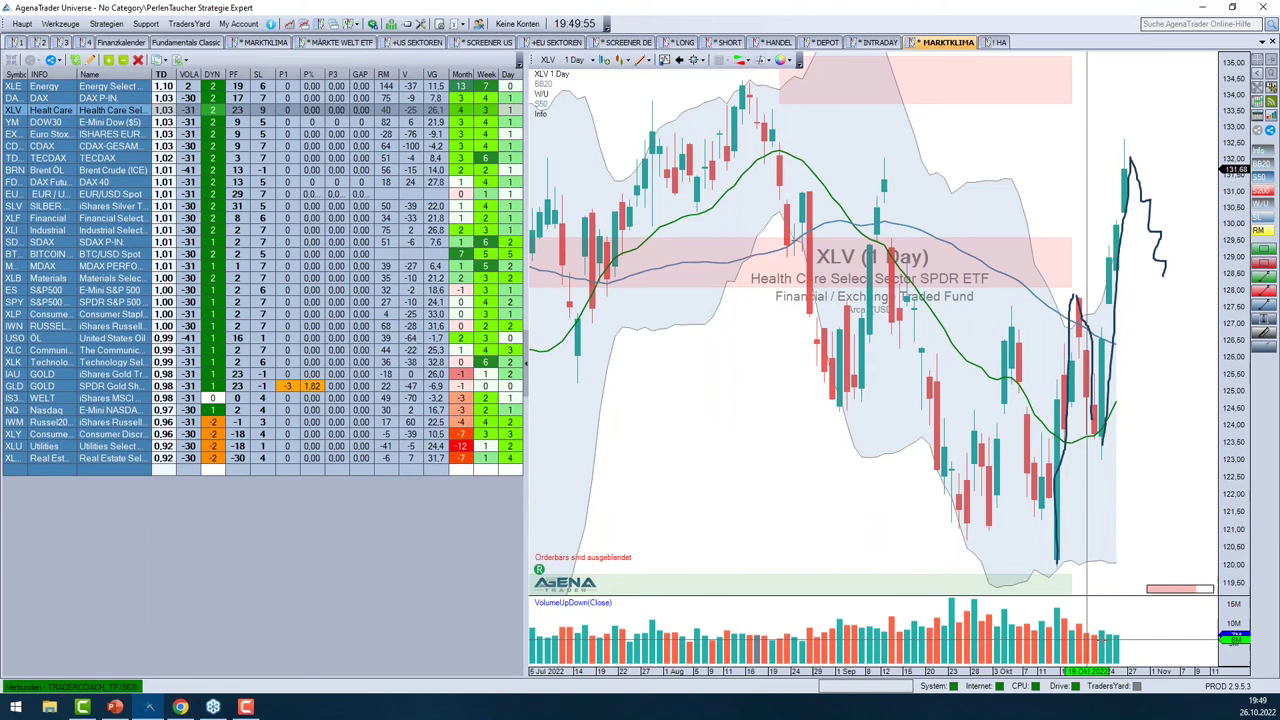
pyautogui.moveTo(1062, 364); pyautogui.dragTo(1218, 364)
pyautogui.moveTo(1157, 284); pyautogui.dragTo(1179, 302)
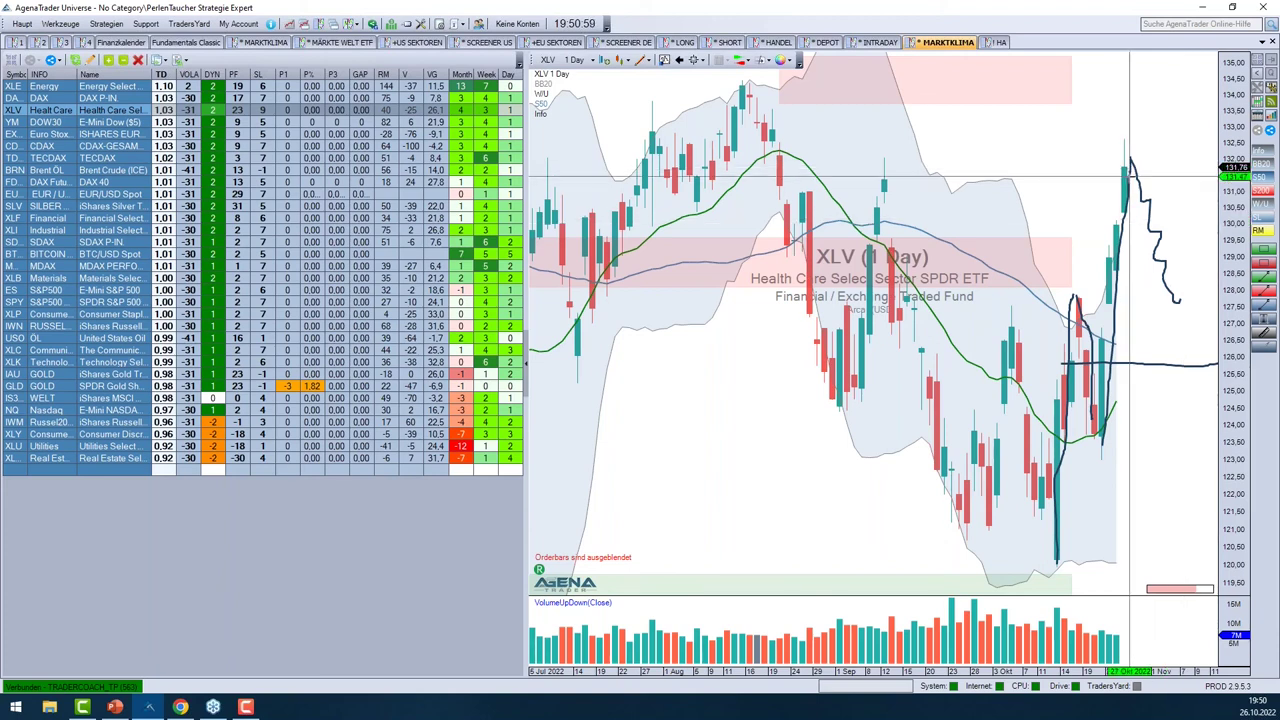
pyautogui.scroll(2, 1140, 178)
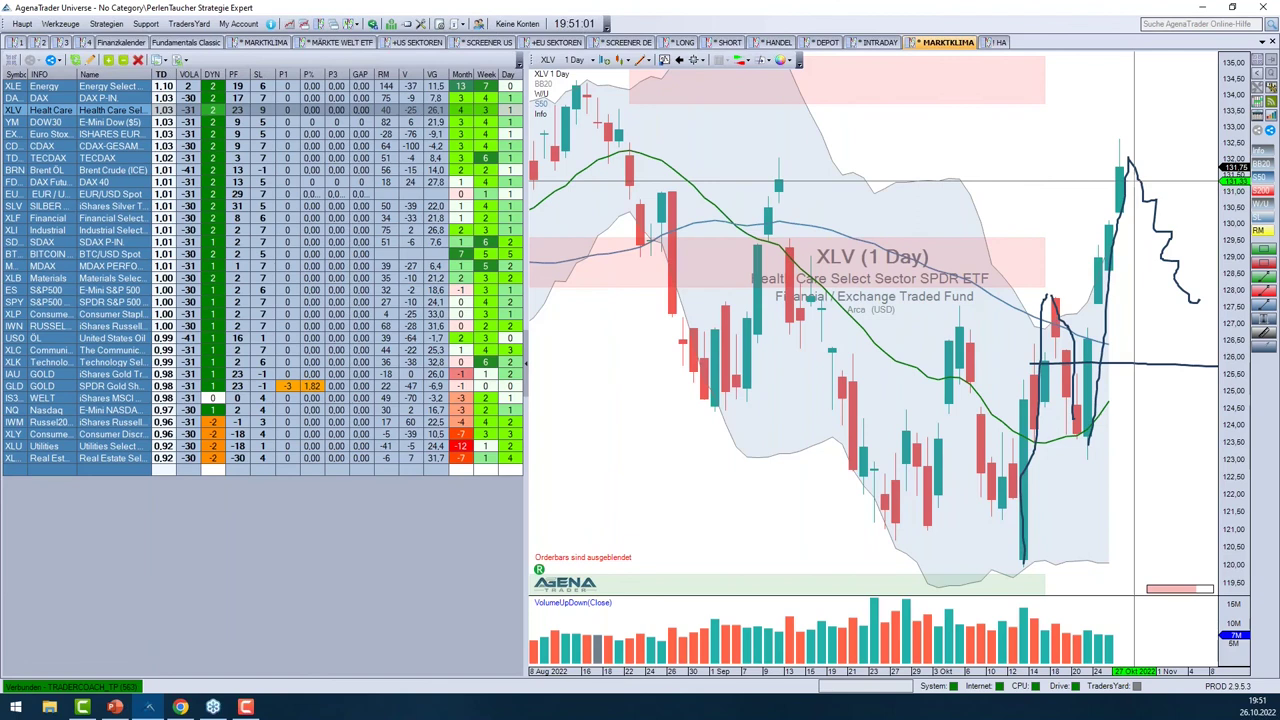
pyautogui.scroll(-3, 1146, 168)
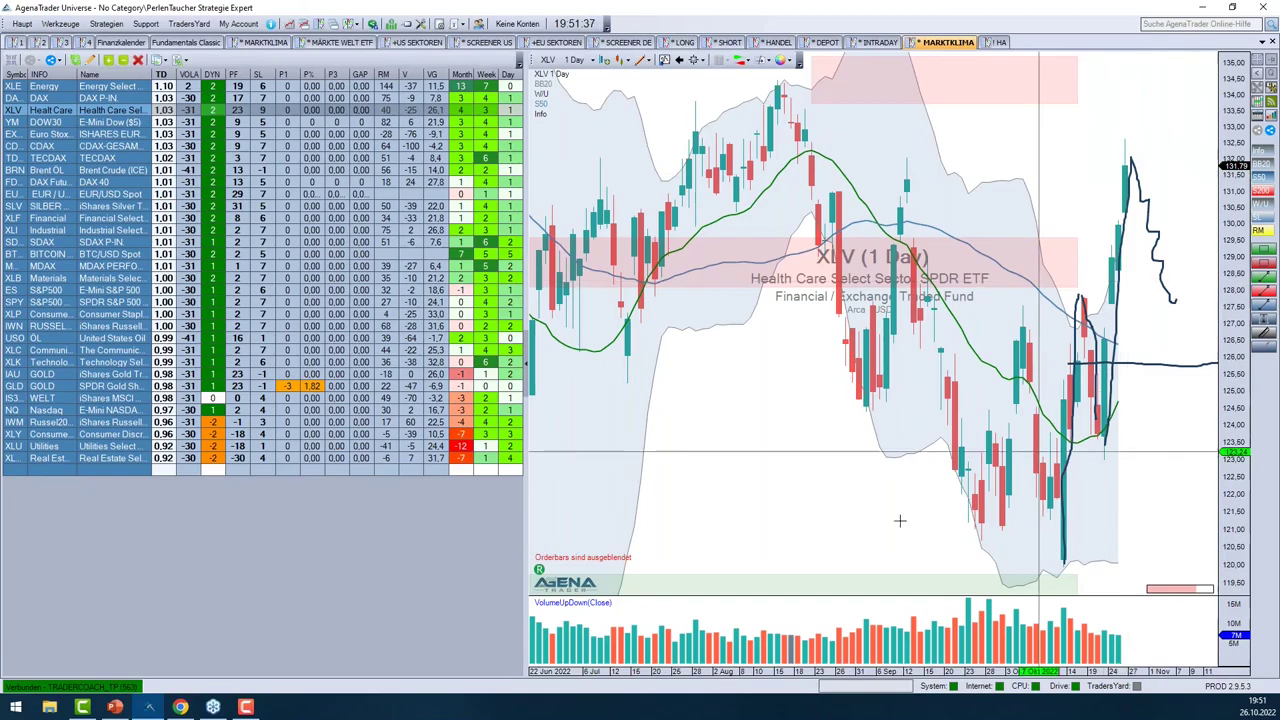
# Return to the Counter Trend Long results in Chrome and examine the recent candles and trade zones on Ally Financial's (ALLY) detail chart
pyautogui.click(180, 707)
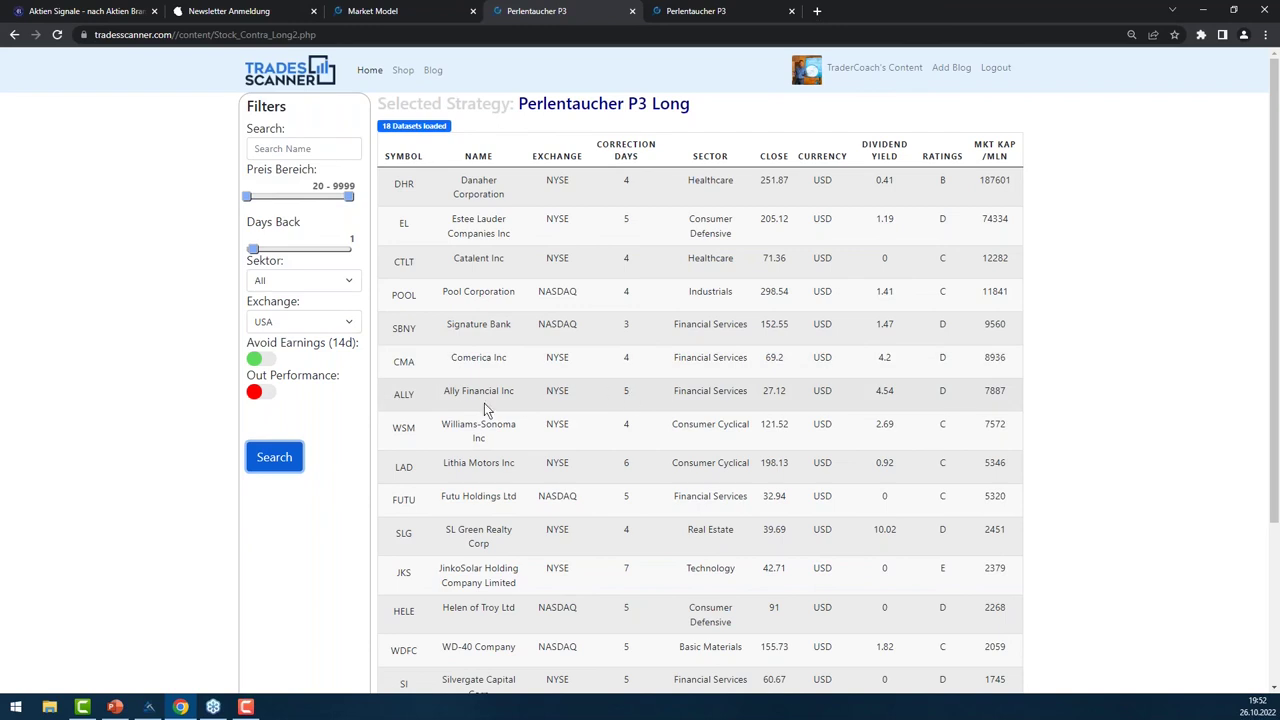
pyautogui.click(404, 394)
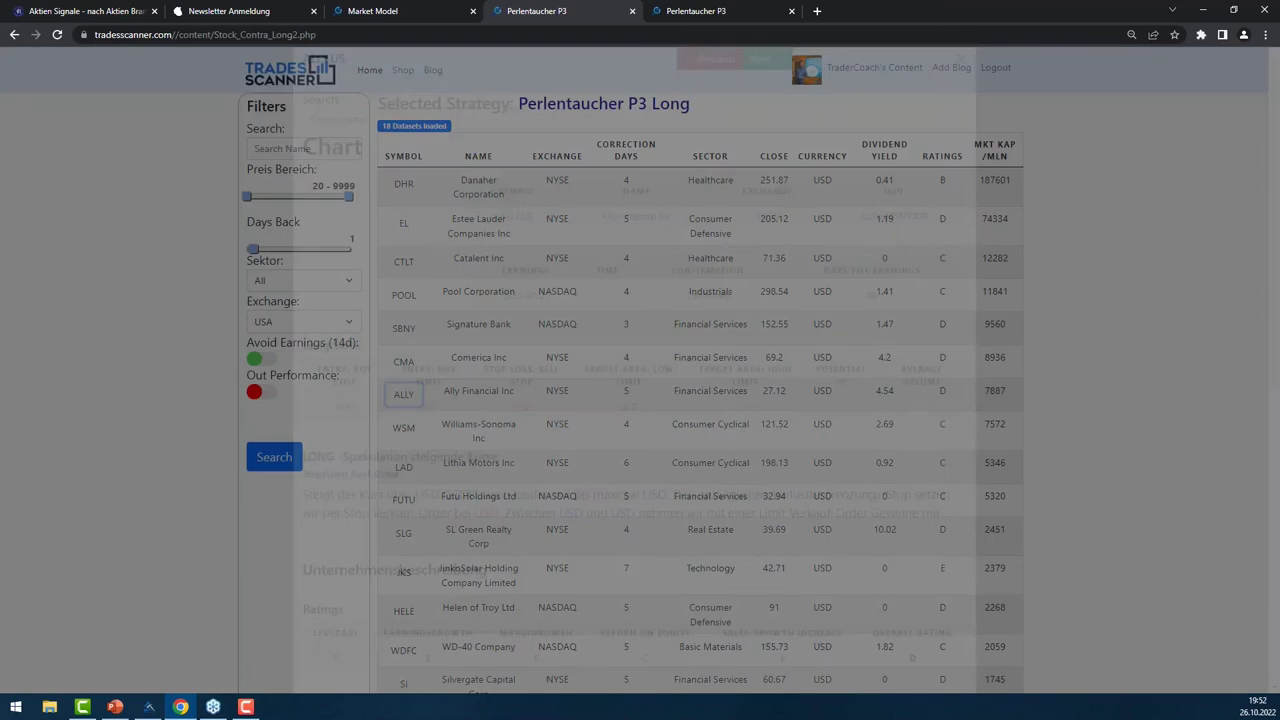
pyautogui.scroll(5, 620, 285)
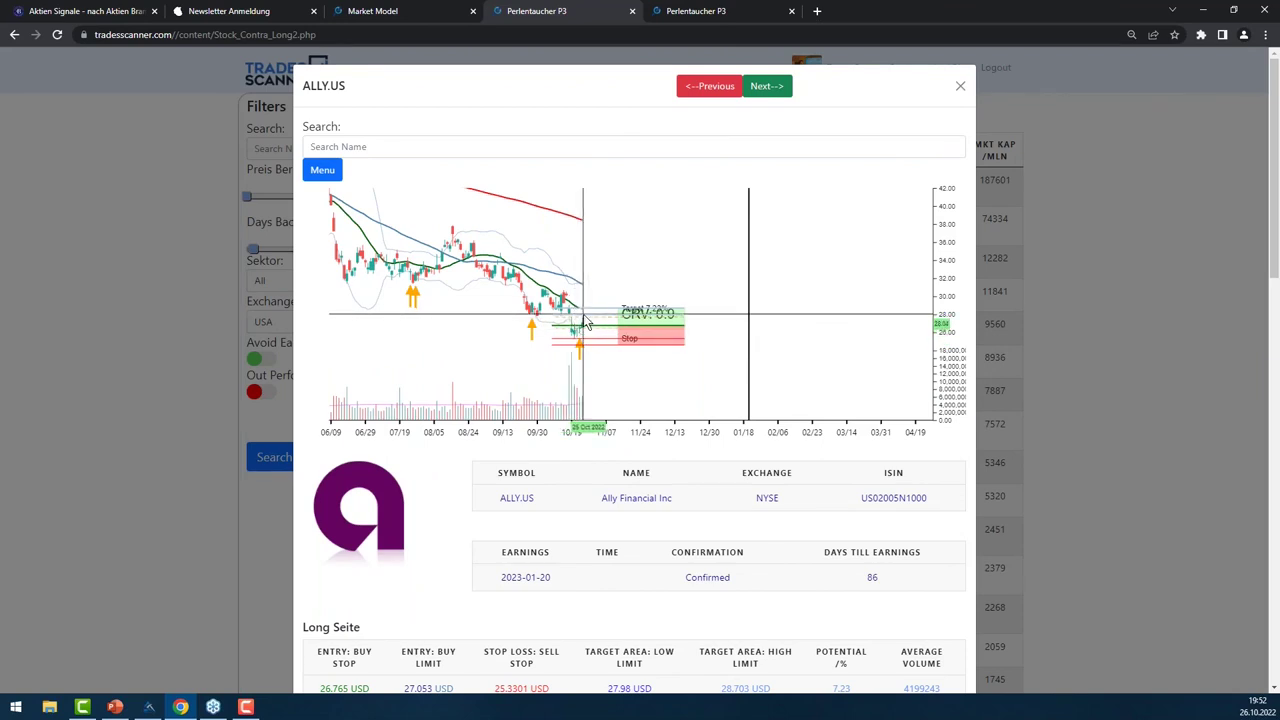
pyautogui.click(961, 88)
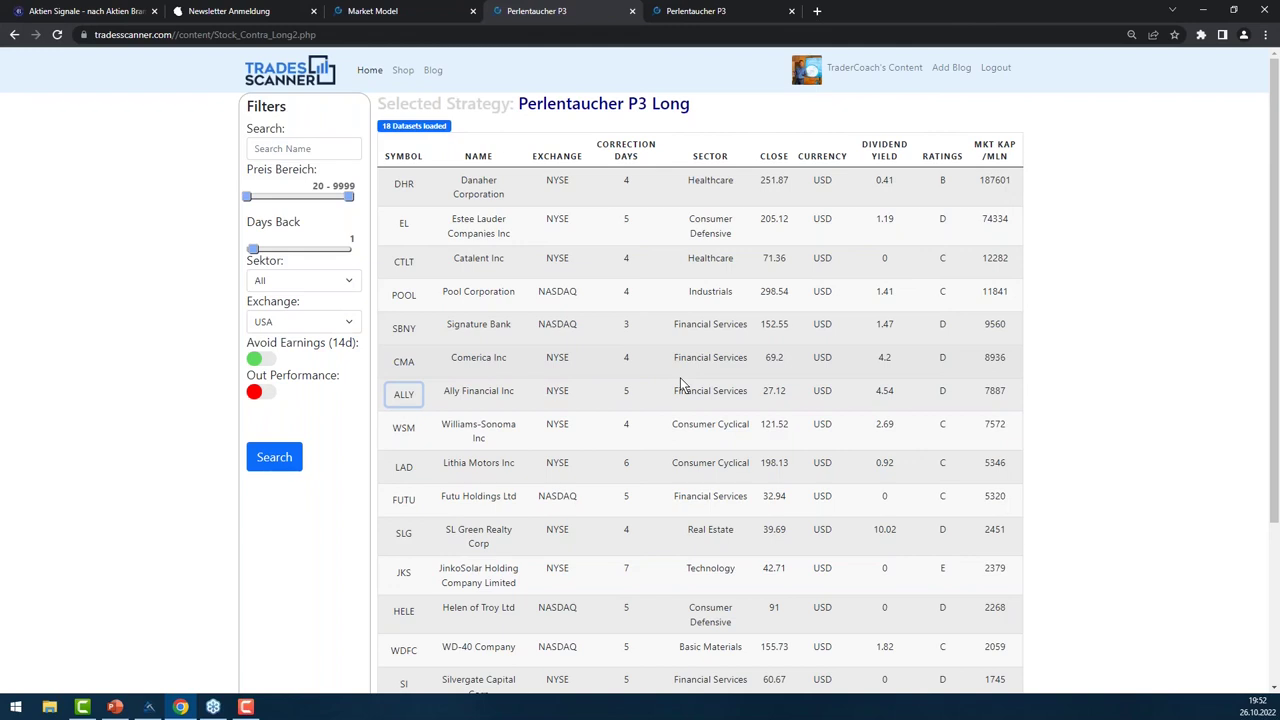
pyautogui.scroll(-1, 771, 129)
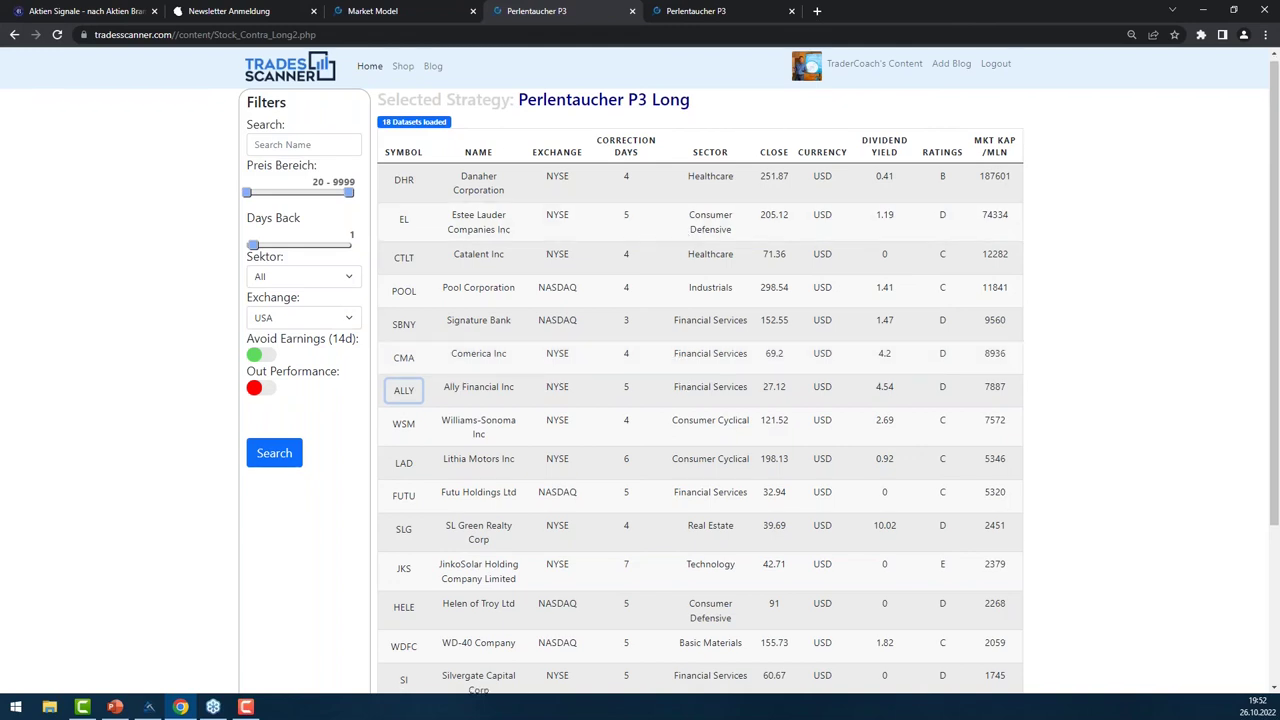
pyautogui.scroll(-1, 800, 200)
pyautogui.scroll(1, 800, 200)
# Open the Market Model from the content overview, display US - Sectors and examine the XLE point's position
pyautogui.click(888, 70)
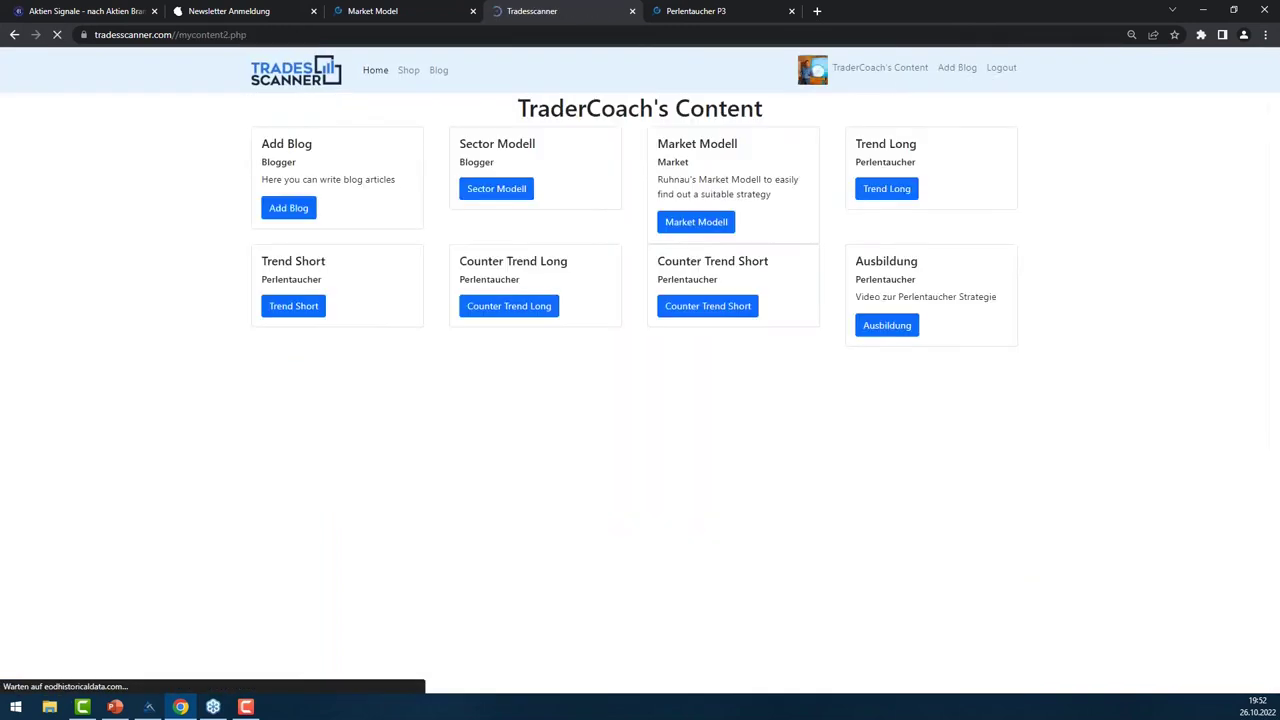
pyautogui.click(689, 371)
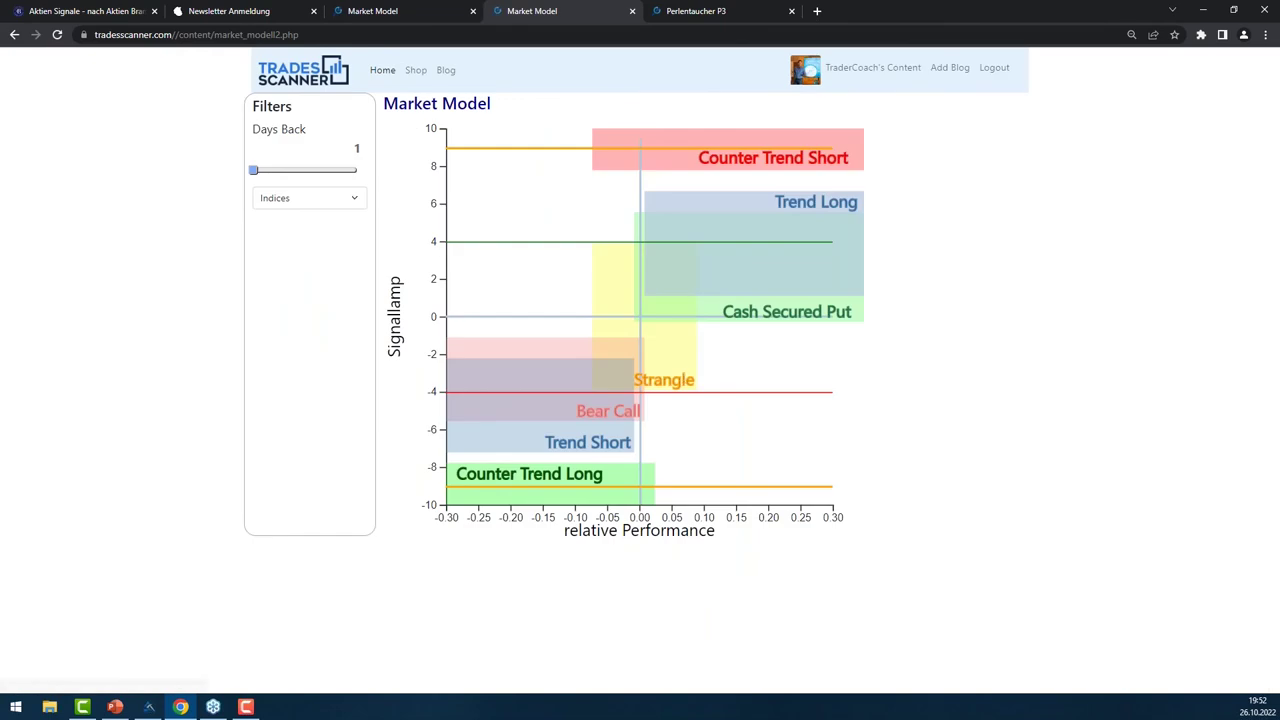
pyautogui.click(292, 199)
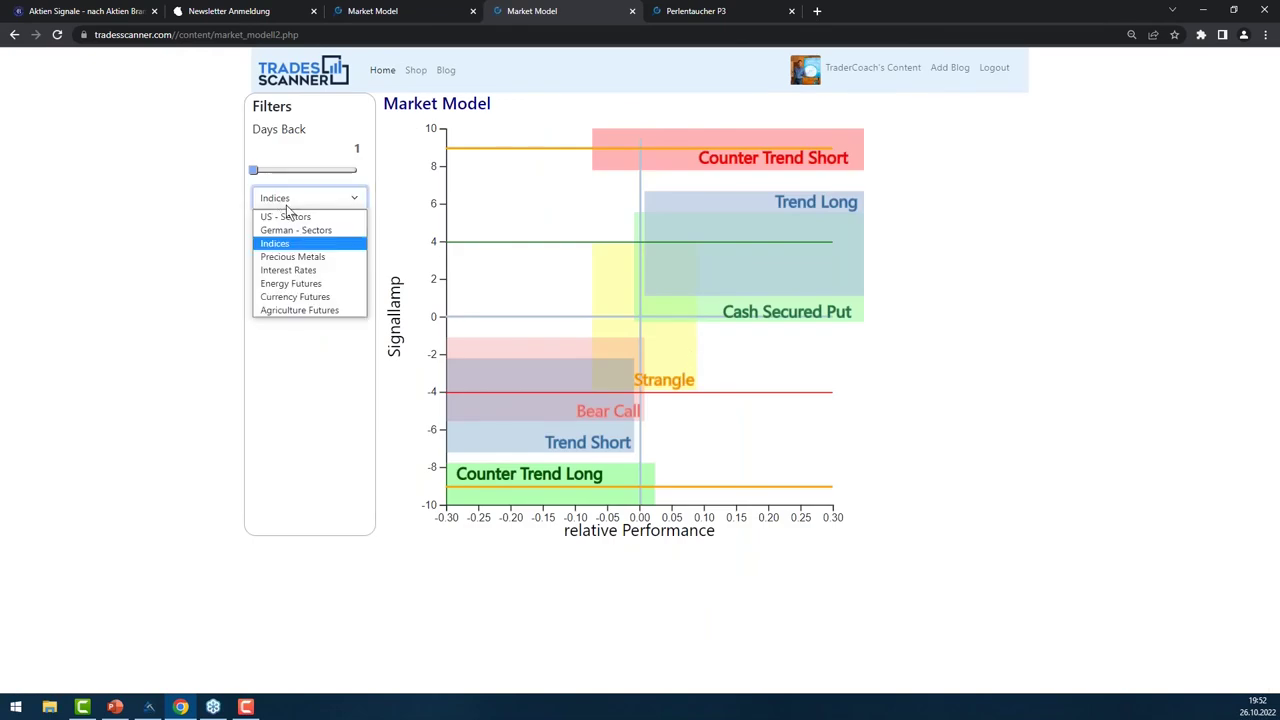
pyautogui.press('Escape')
pyautogui.press('Down')
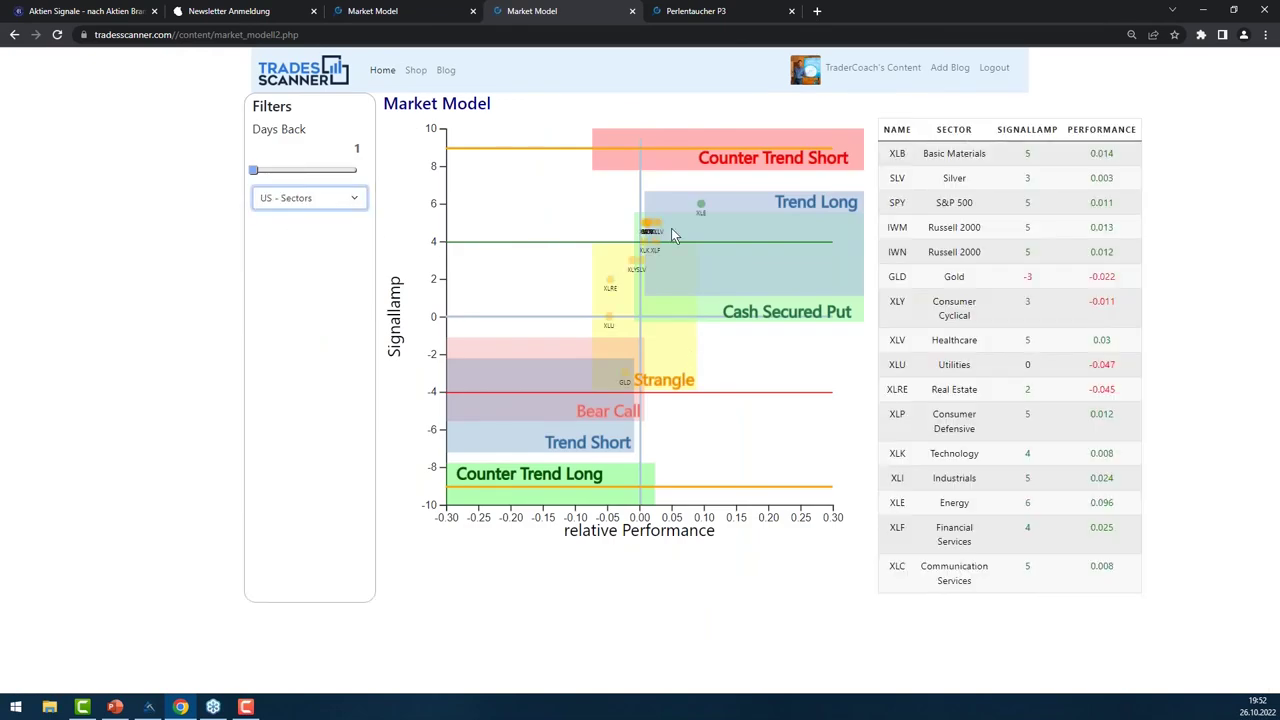
pyautogui.moveTo(701, 210)
pyautogui.moveTo(701, 207)
# Switch the Market Model to German - Sectors and sort the sector table by performance in descending order
pyautogui.click(353, 202)
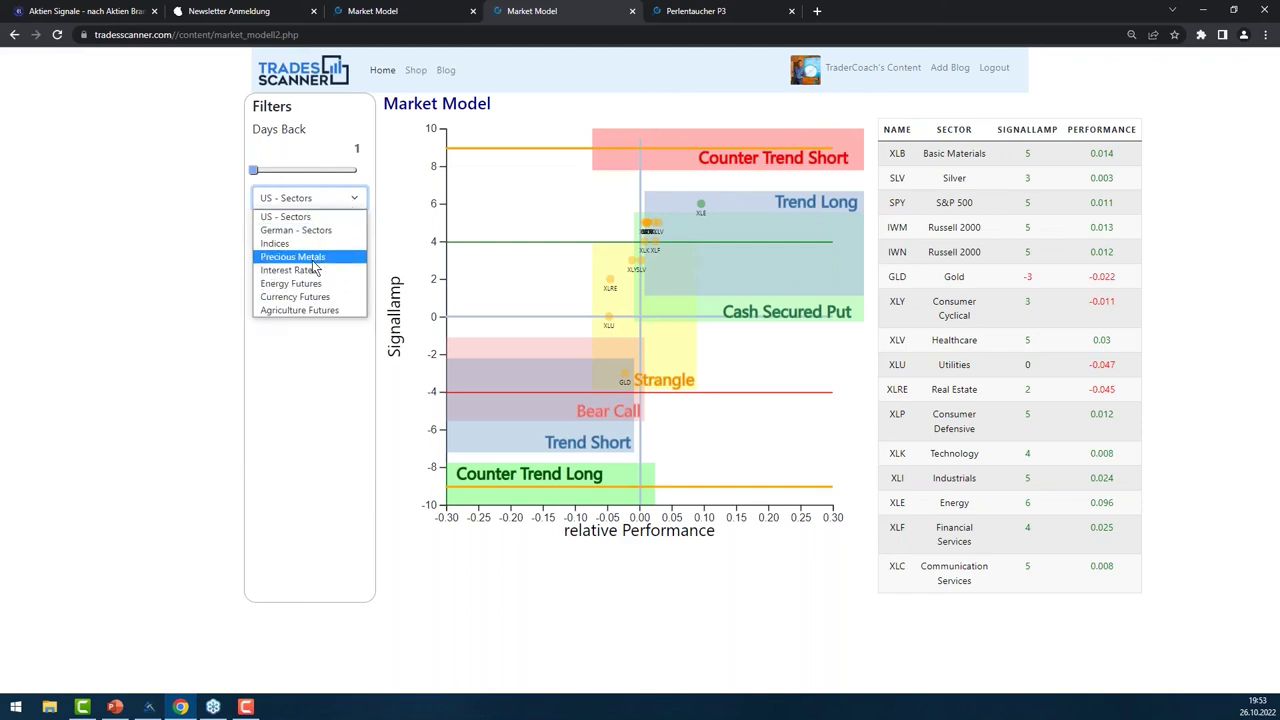
pyautogui.click(316, 231)
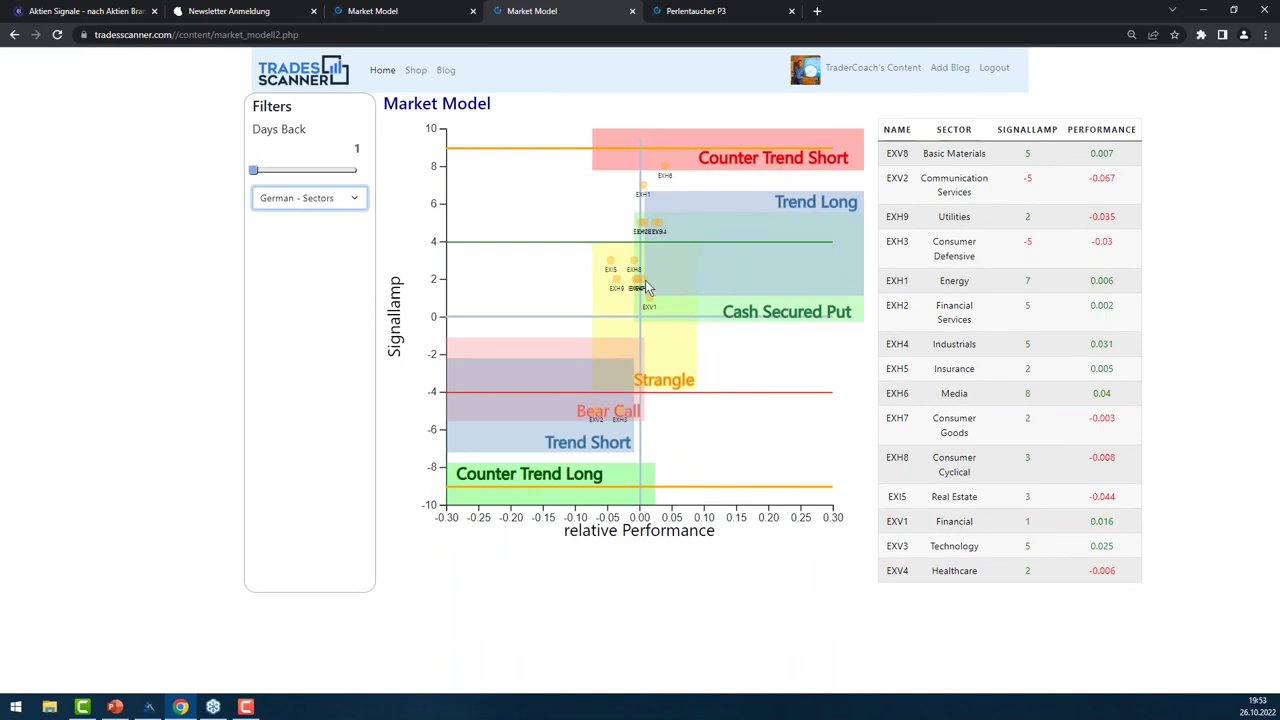
pyautogui.click(1070, 130)
pyautogui.click(1070, 130)
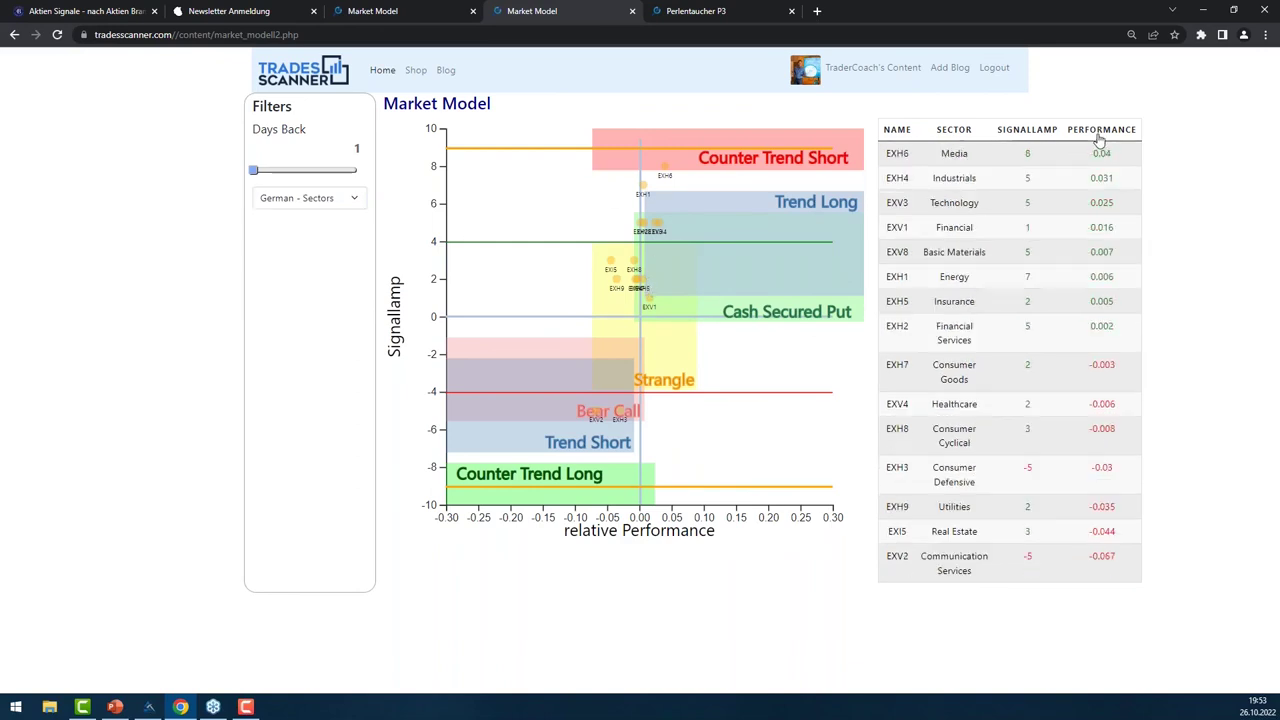